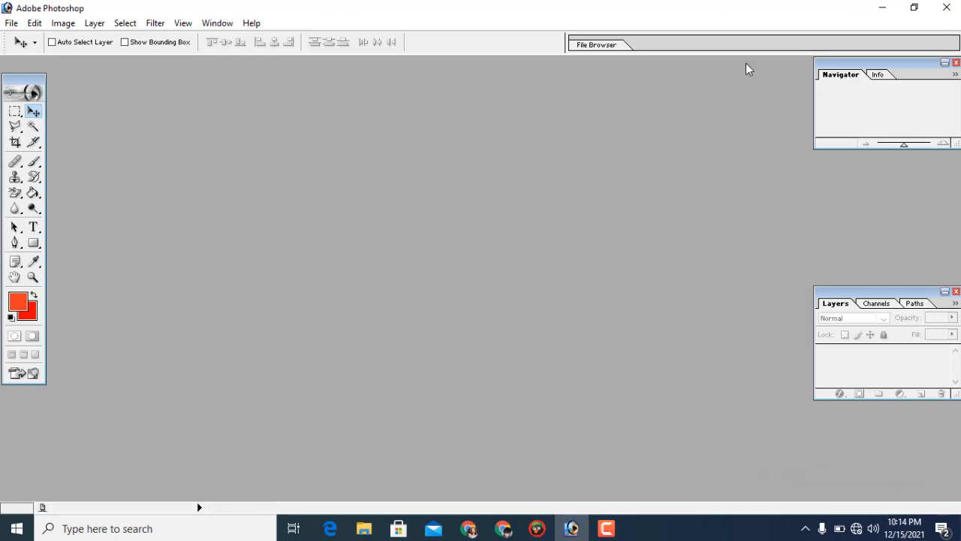
Create a white A4 document at 300 pixels/inch in RGB Color, and enlarge its window in the middle of the workspace.
click(10, 24)
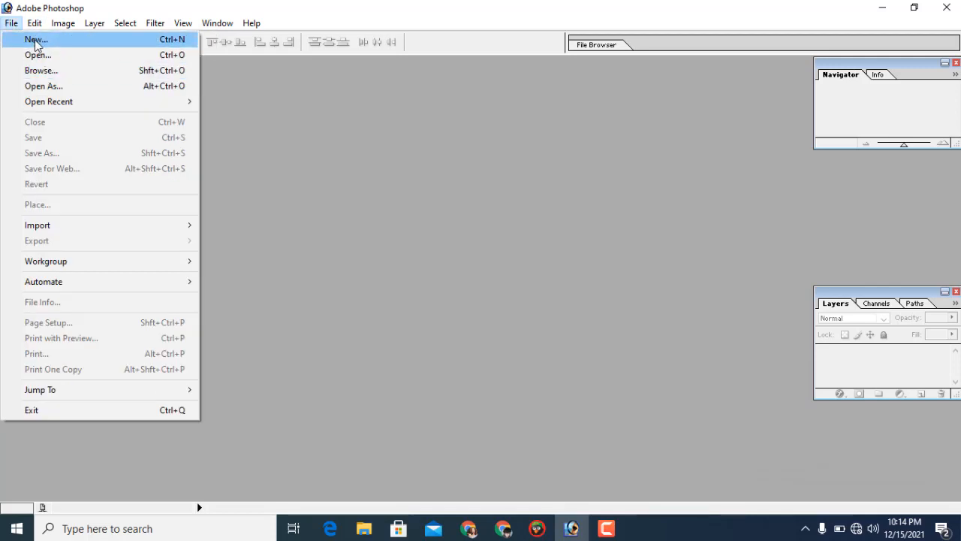
click(36, 41)
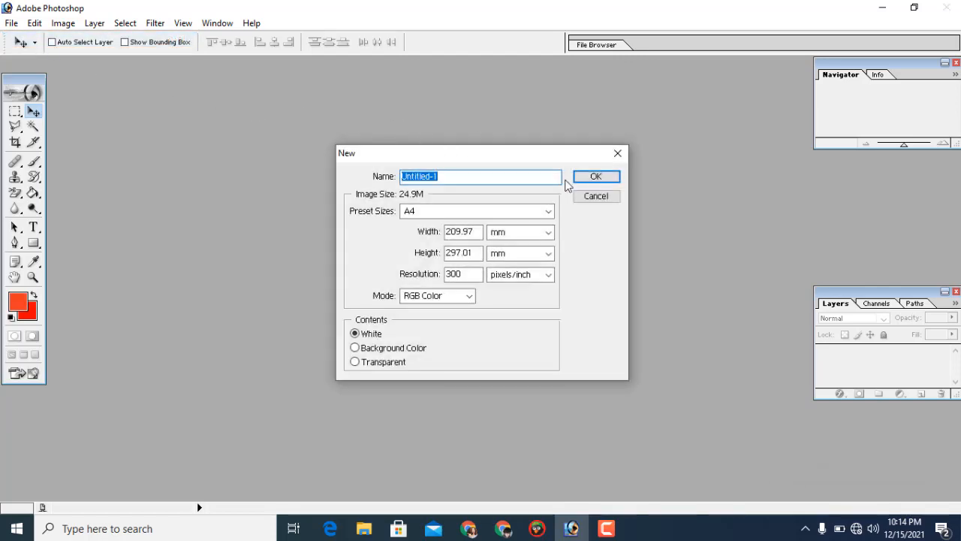
click(596, 177)
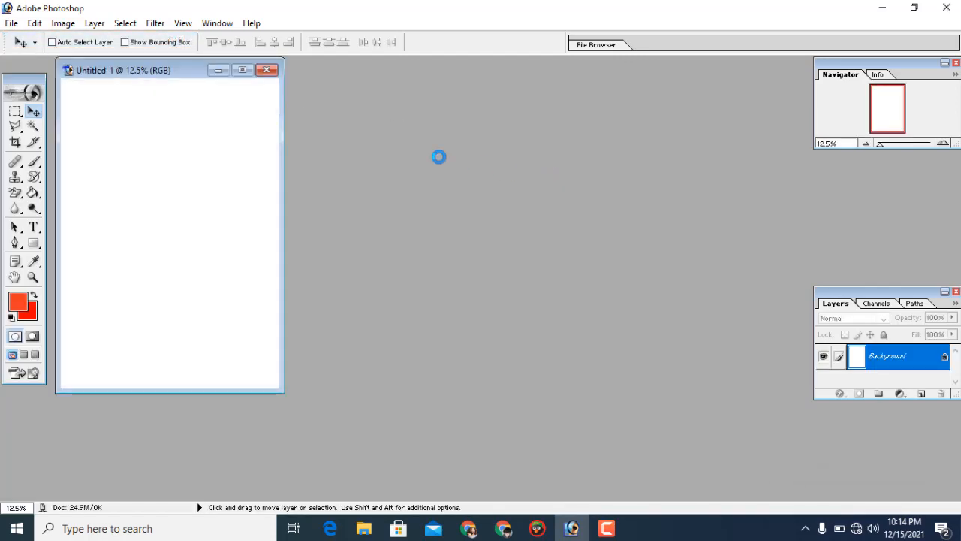
drag(125, 67, 476, 115)
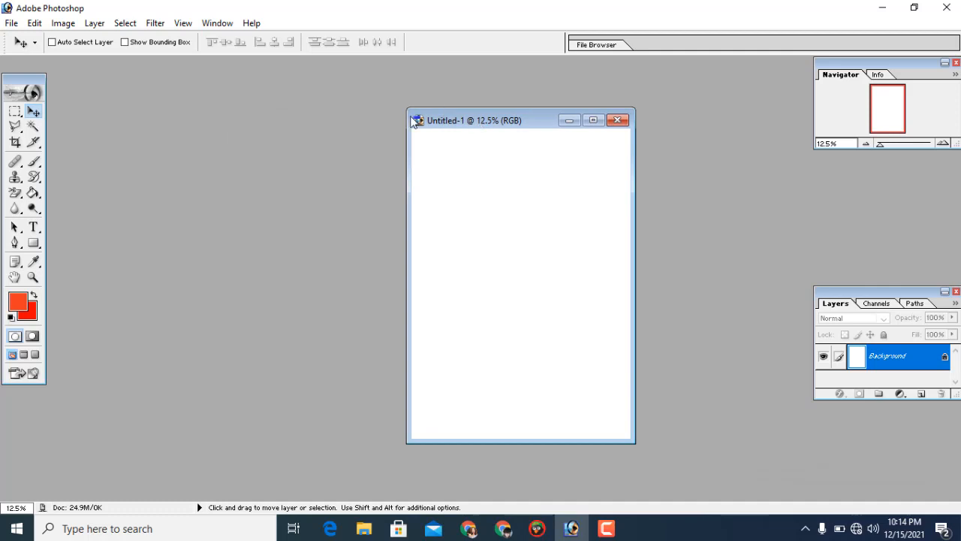
drag(404, 107, 367, 88)
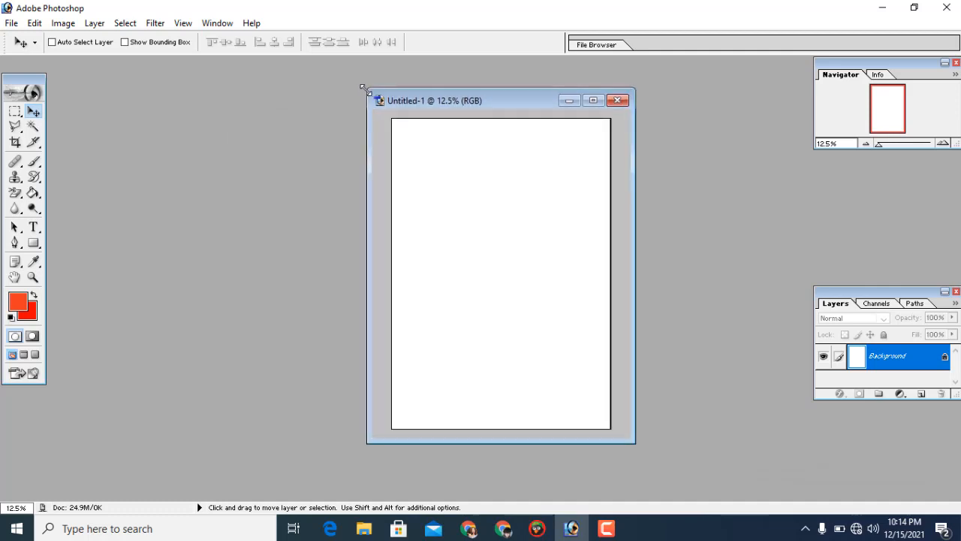
Open the portrait image "download" of the man in a suit from the pintest folder.
click(12, 23)
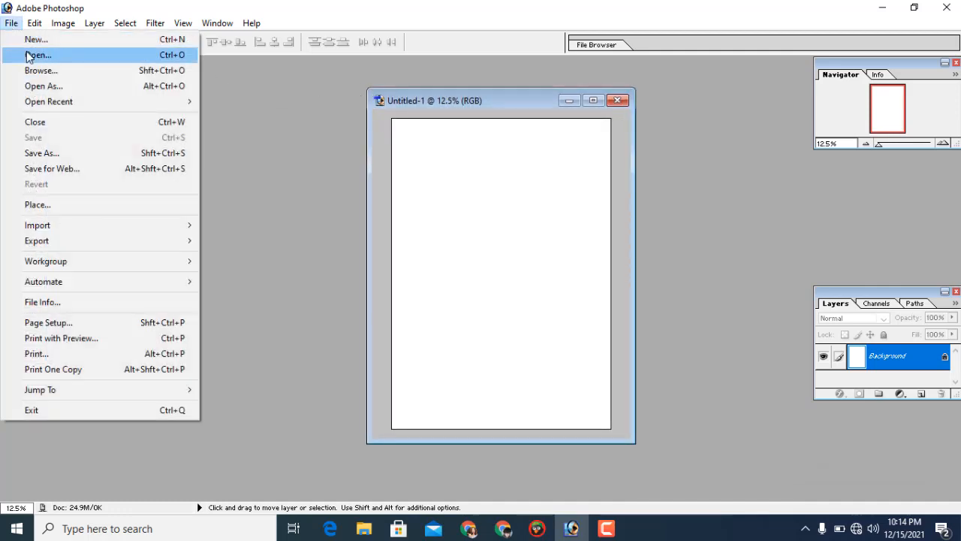
click(75, 56)
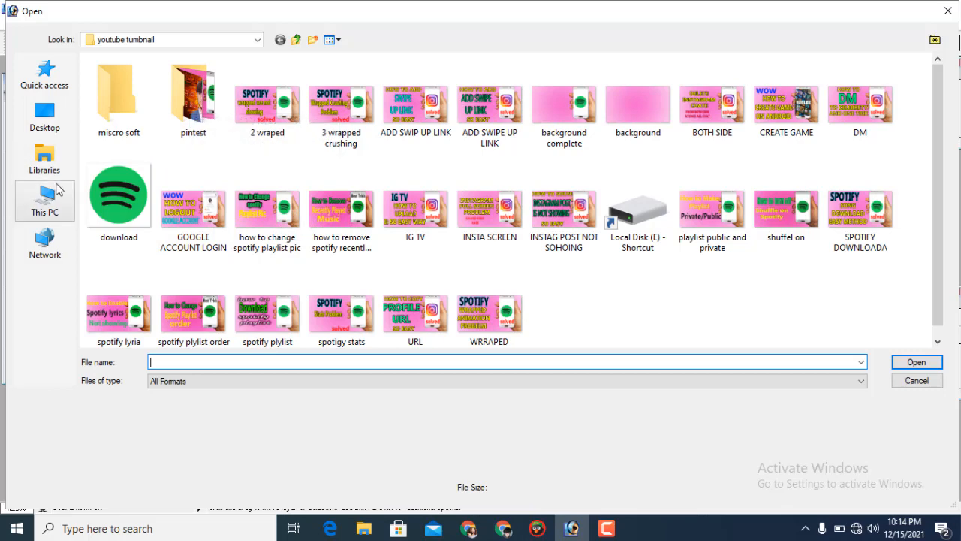
double_click(229, 112)
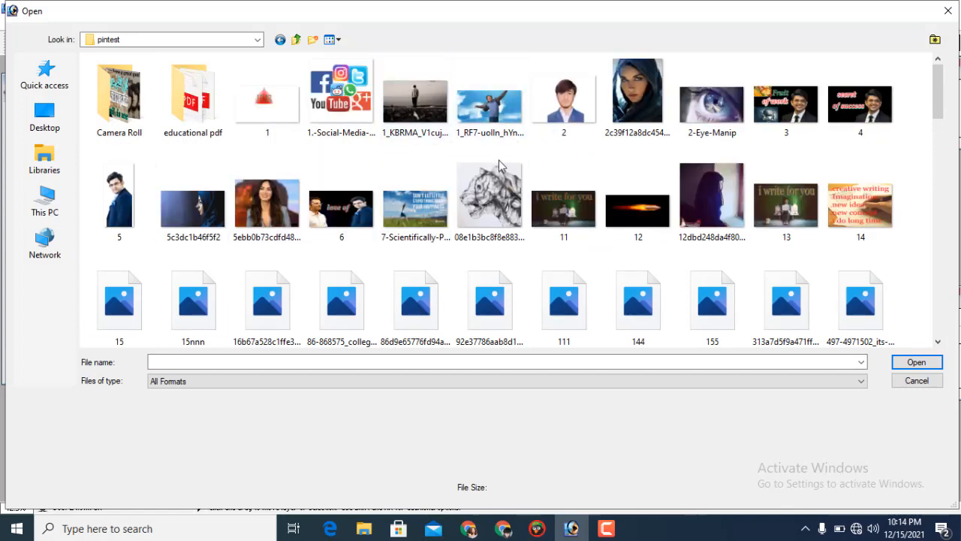
scroll(263, 255, down, 3)
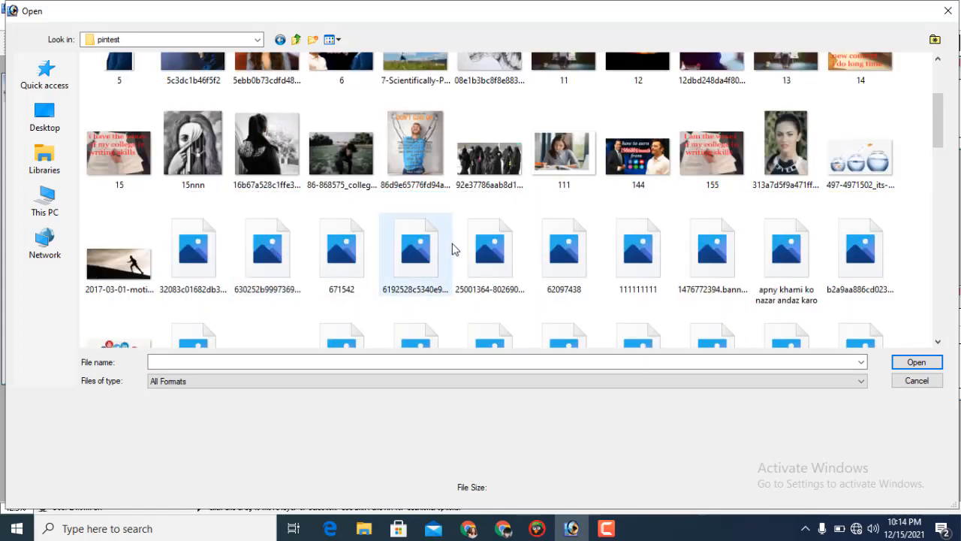
scroll(563, 259, down, 5)
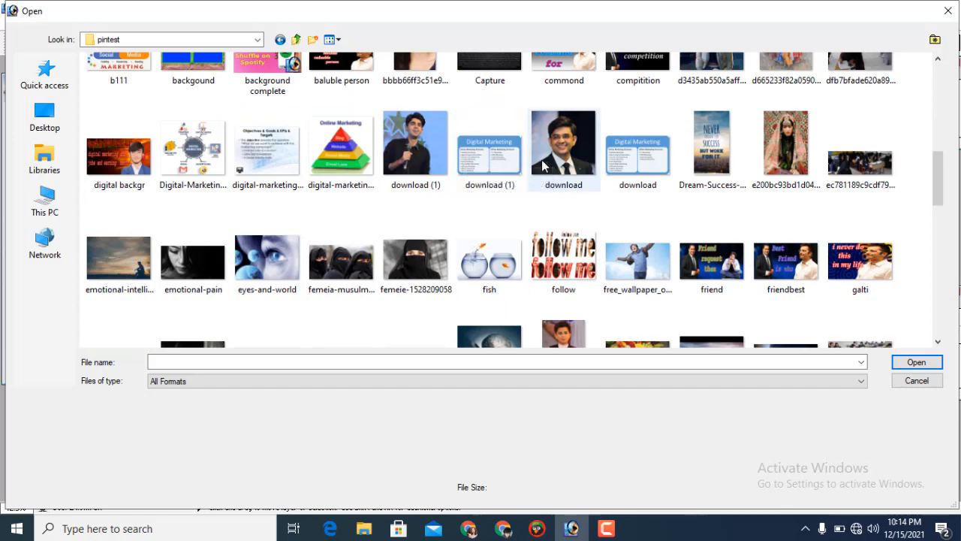
click(567, 162)
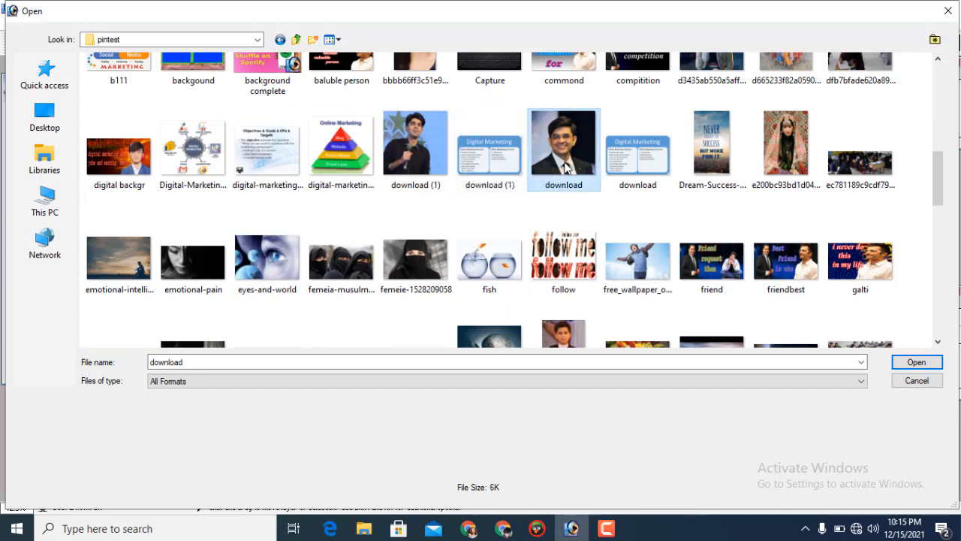
click(918, 362)
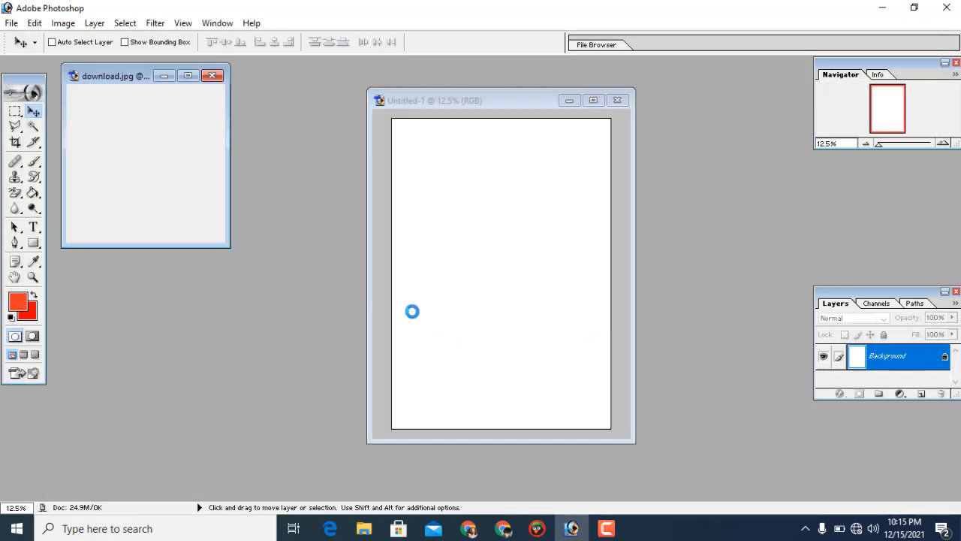
Enlarge the download.jpg window and place it beside the blank document.
drag(107, 76, 88, 83)
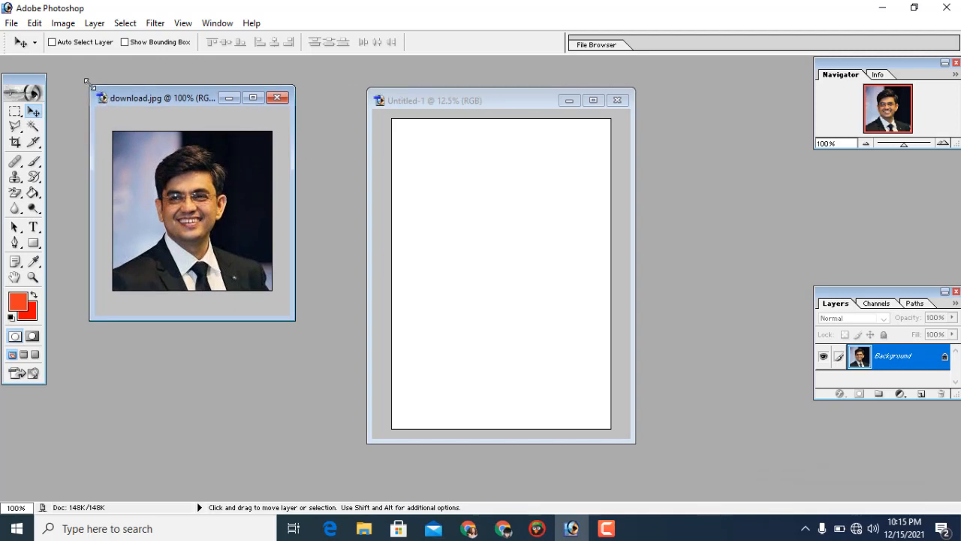
drag(89, 84, 52, 57)
drag(125, 68, 179, 128)
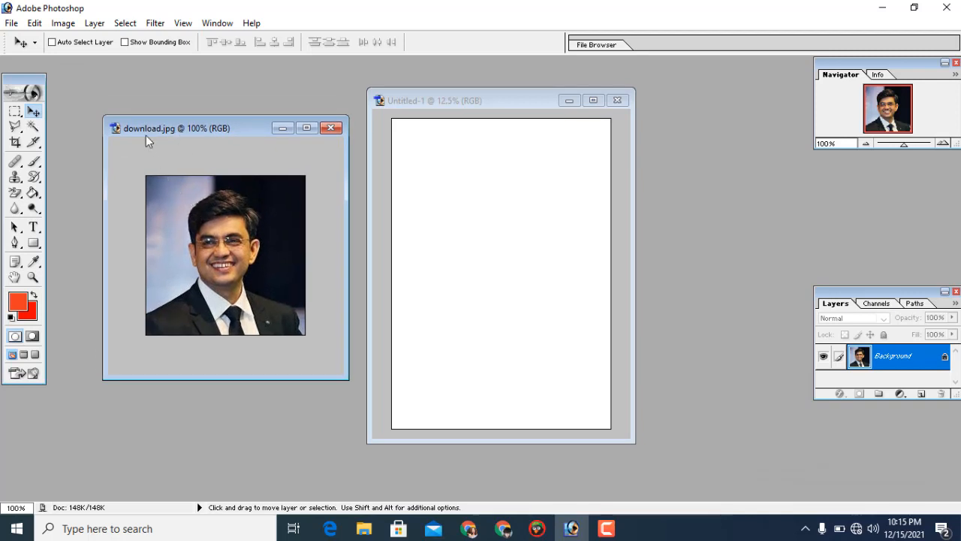
mouse_move(145, 135)
mouse_down()
mouse_move(180, 163)
mouse_move(153, 120)
mouse_up()
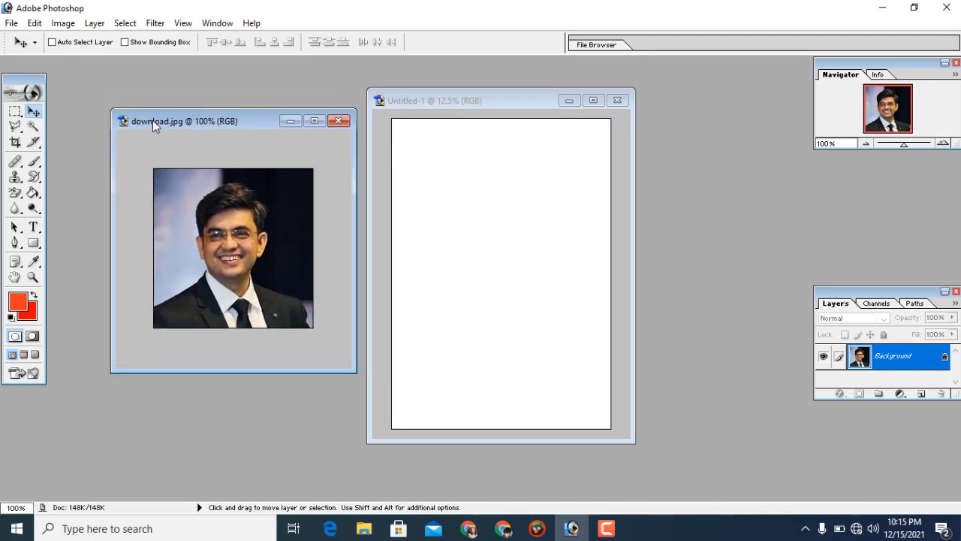
Choose the Polygonal Lasso tool and enlarge the download.jpg window over the blank document.
click(16, 126)
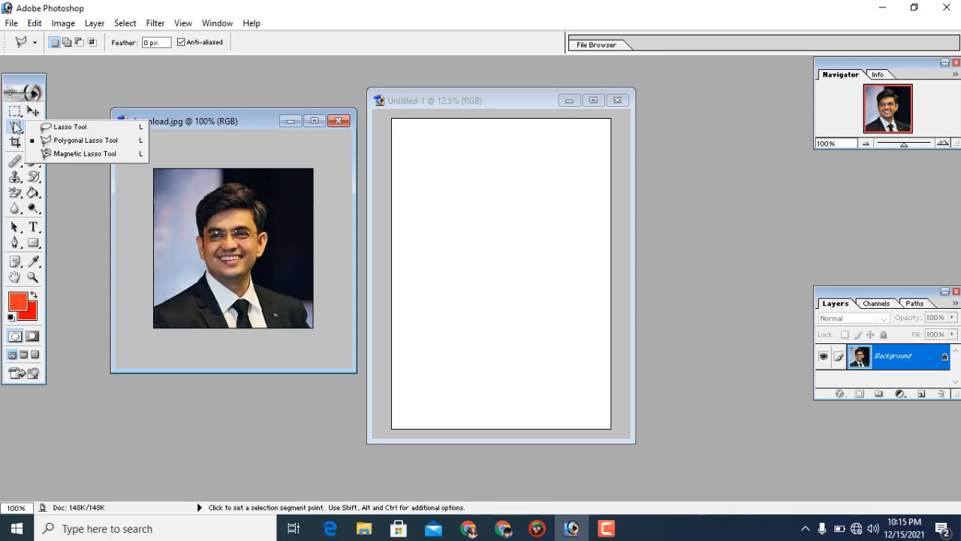
click(60, 145)
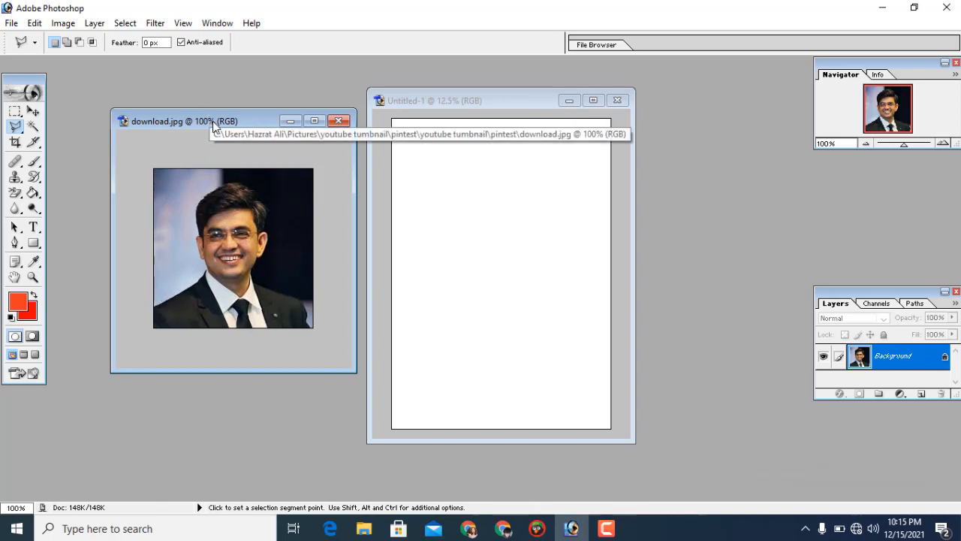
drag(211, 121, 437, 164)
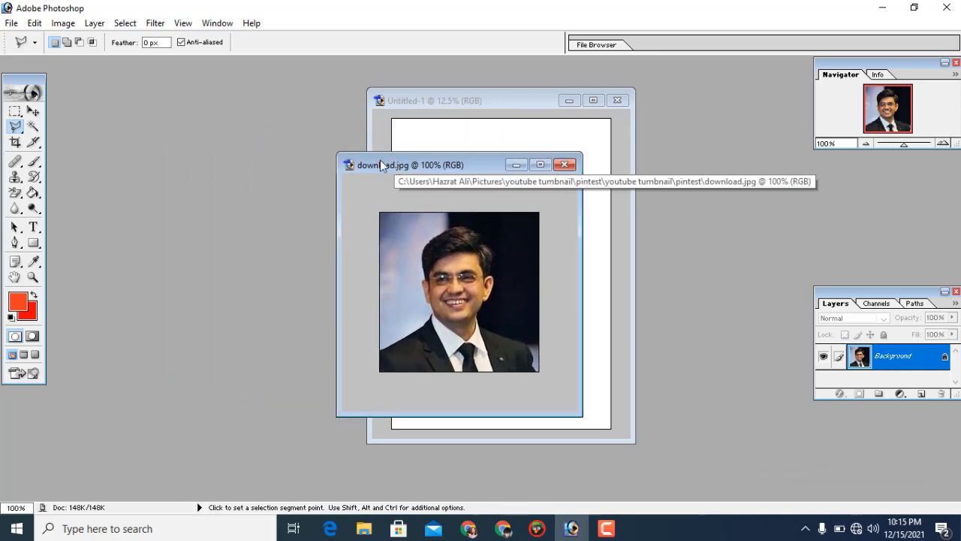
drag(336, 149, 168, 72)
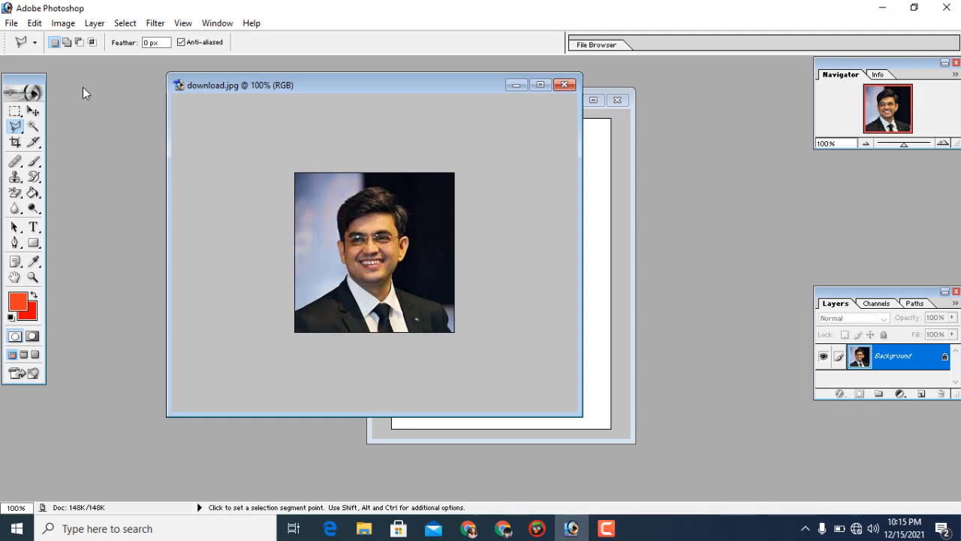
Zoom the portrait in to 300% and enlarge its window to show more of the figure.
click(34, 278)
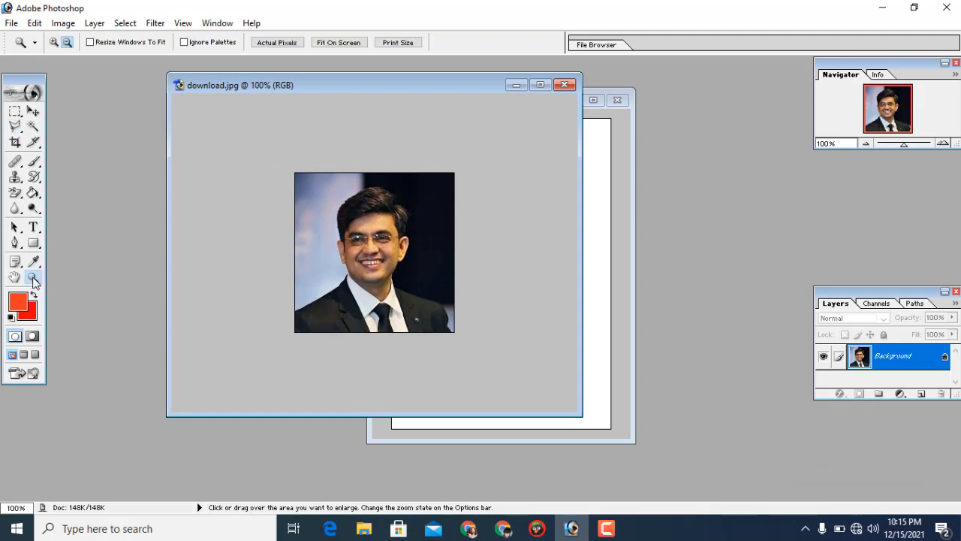
click(53, 43)
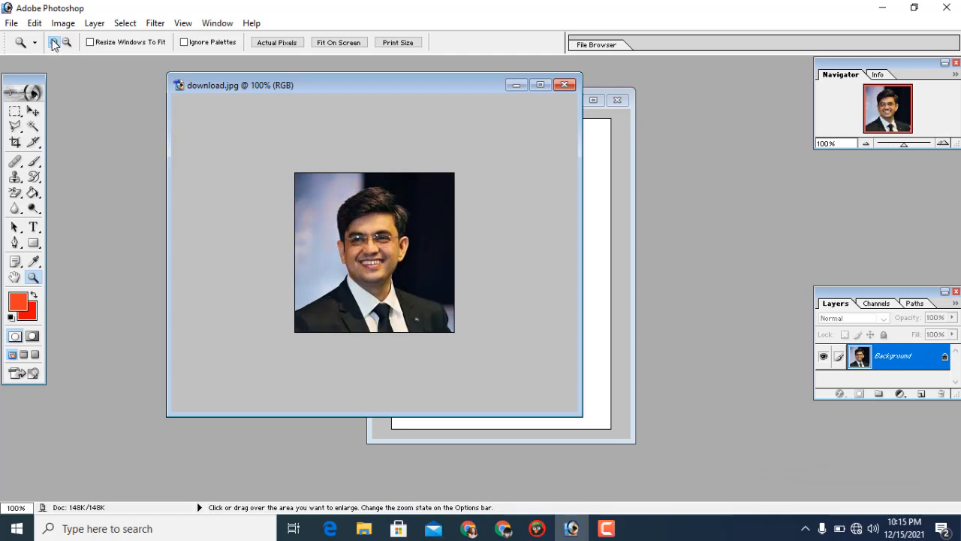
click(356, 232)
click(357, 233)
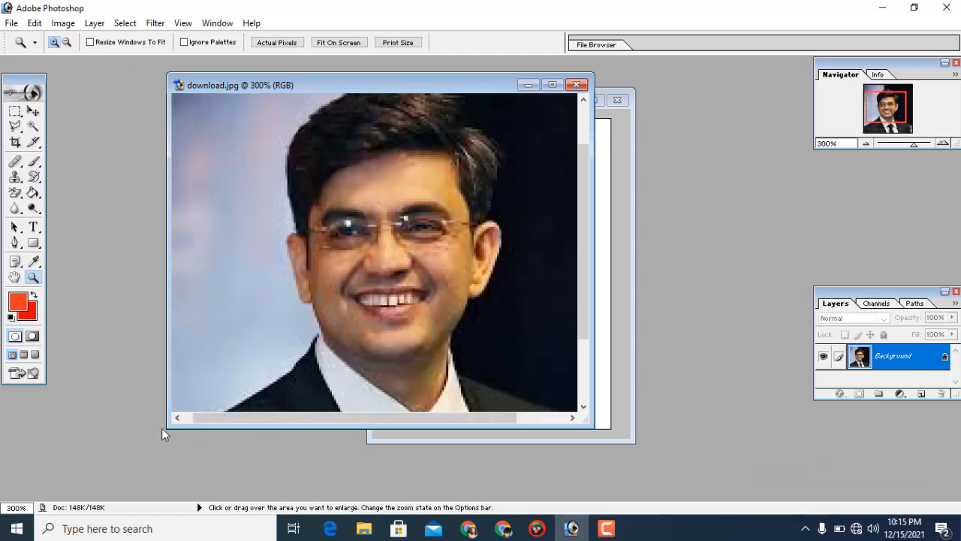
drag(167, 428, 37, 498)
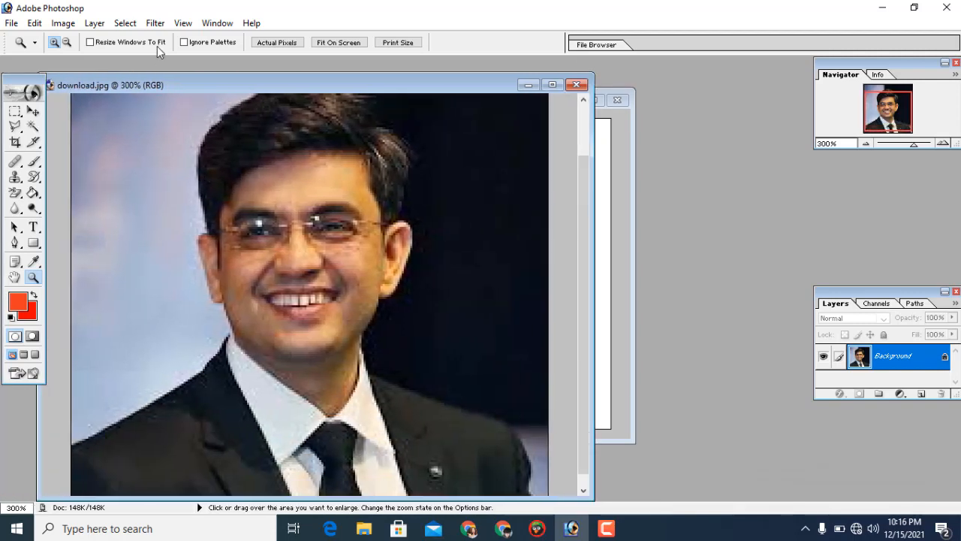
drag(169, 79, 192, 83)
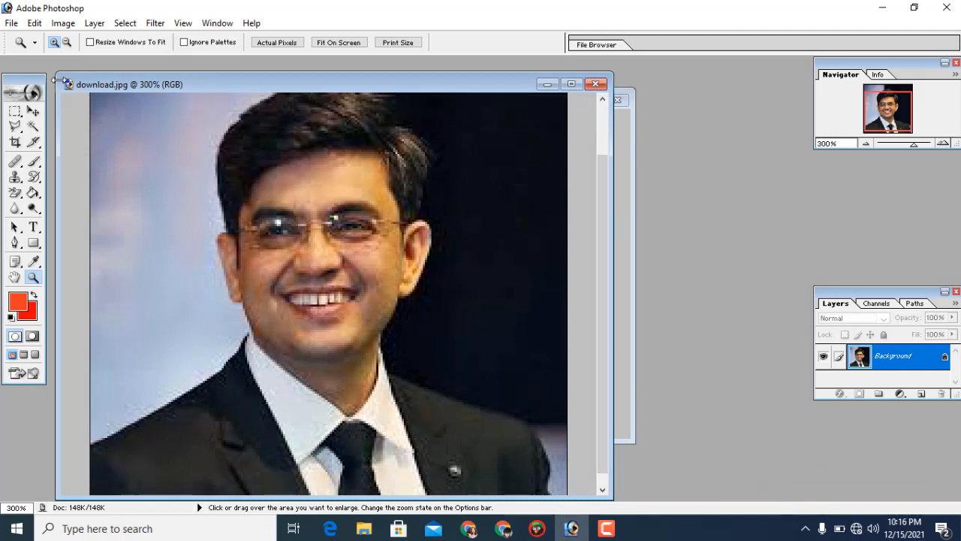
drag(58, 77, 54, 73)
Select the man in download.jpg by tracing his shoulders, ears and hair with the Polygonal Lasso tool and closing the outline.
click(13, 126)
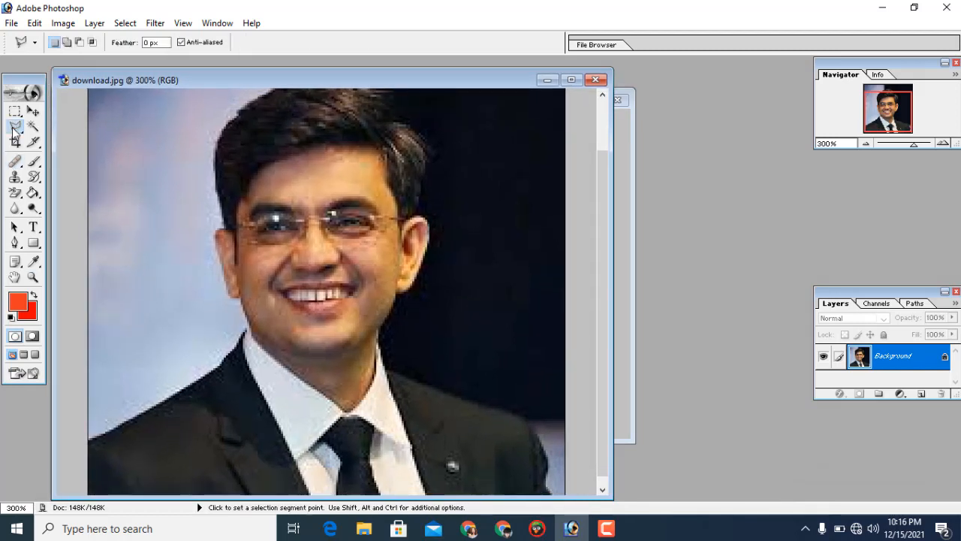
click(14, 128)
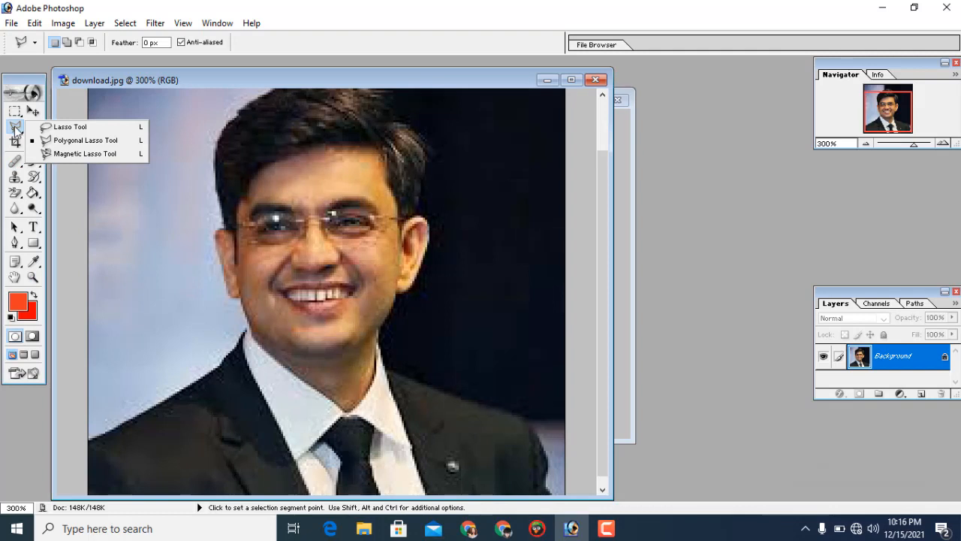
click(79, 142)
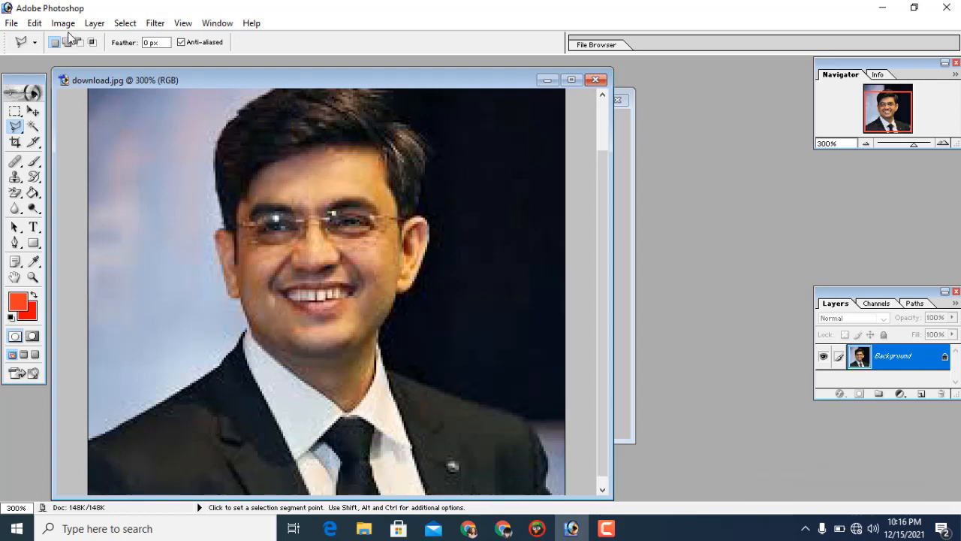
click(89, 437)
click(163, 398)
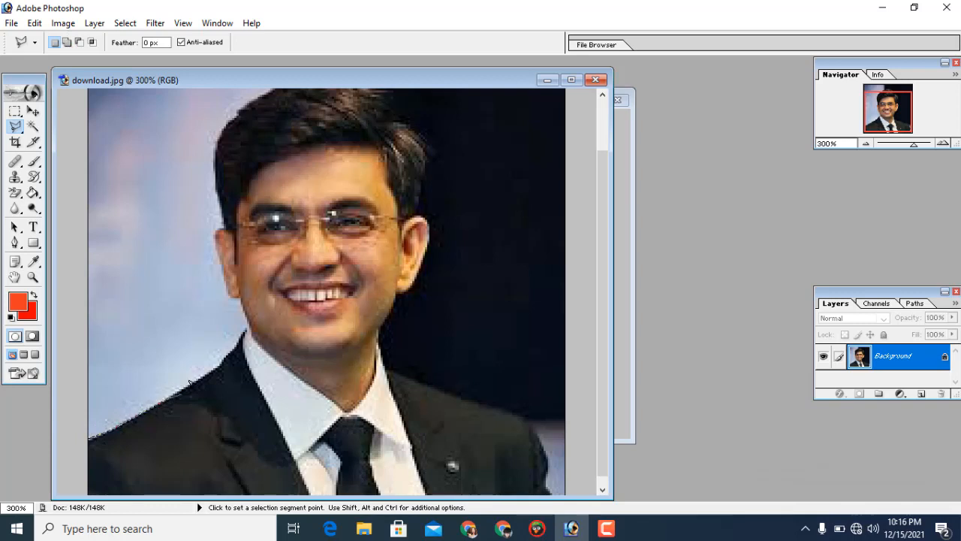
click(212, 368)
click(234, 117)
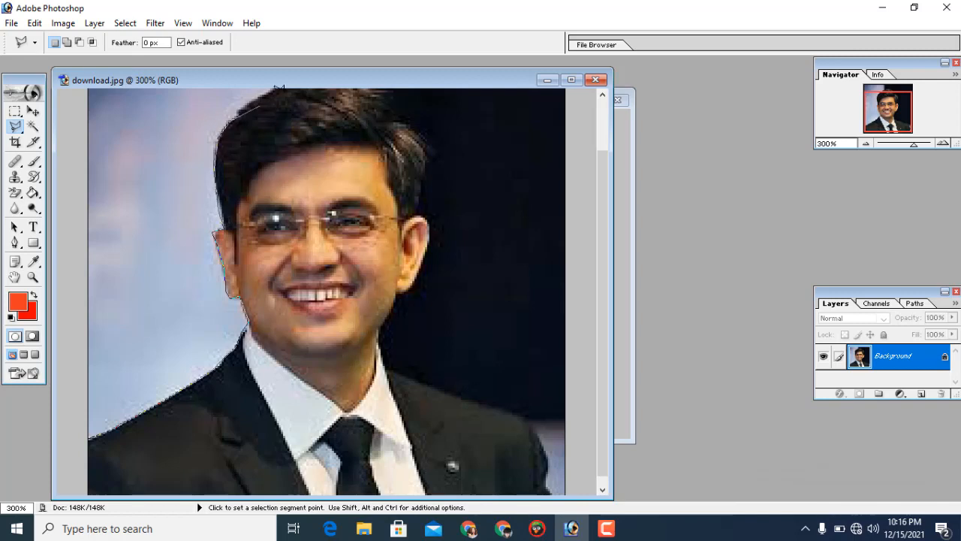
click(264, 93)
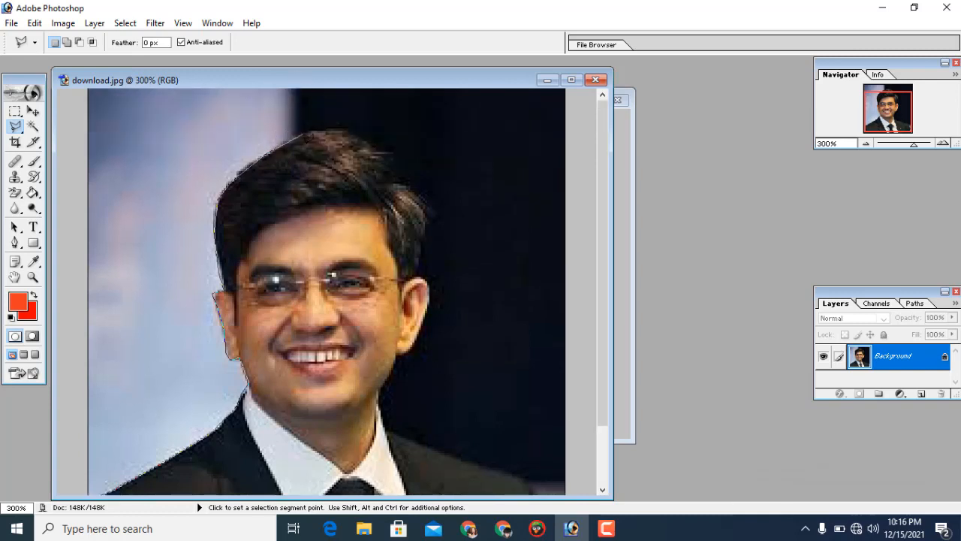
click(294, 137)
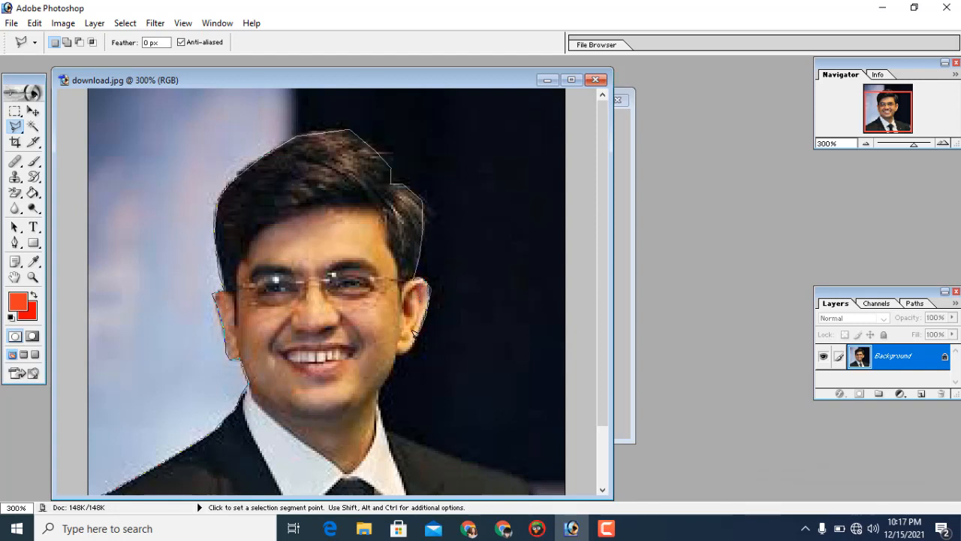
click(389, 356)
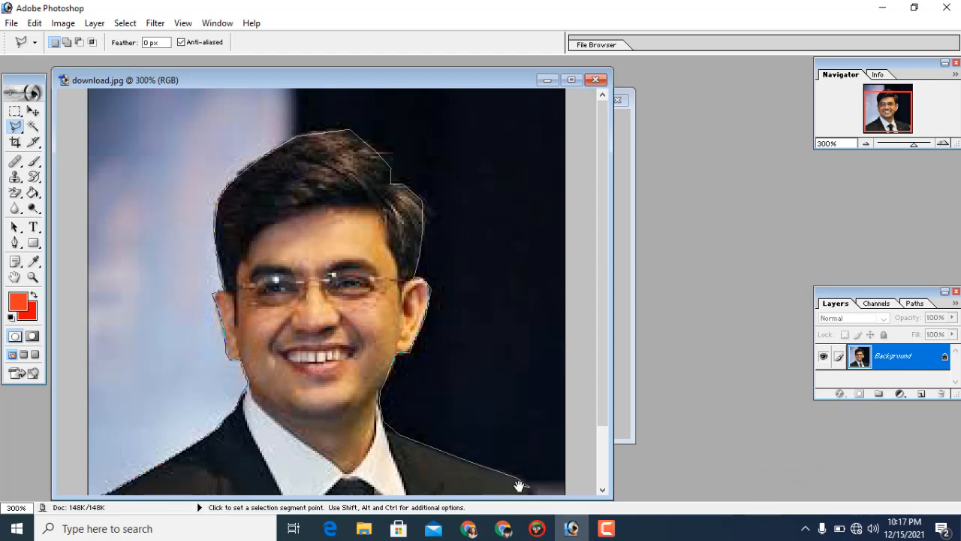
drag(531, 473, 515, 327)
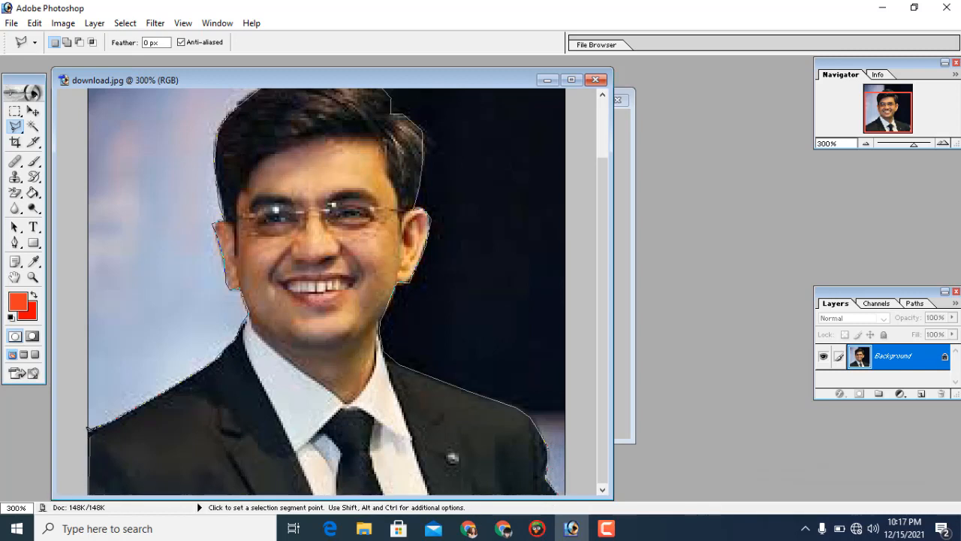
click(87, 436)
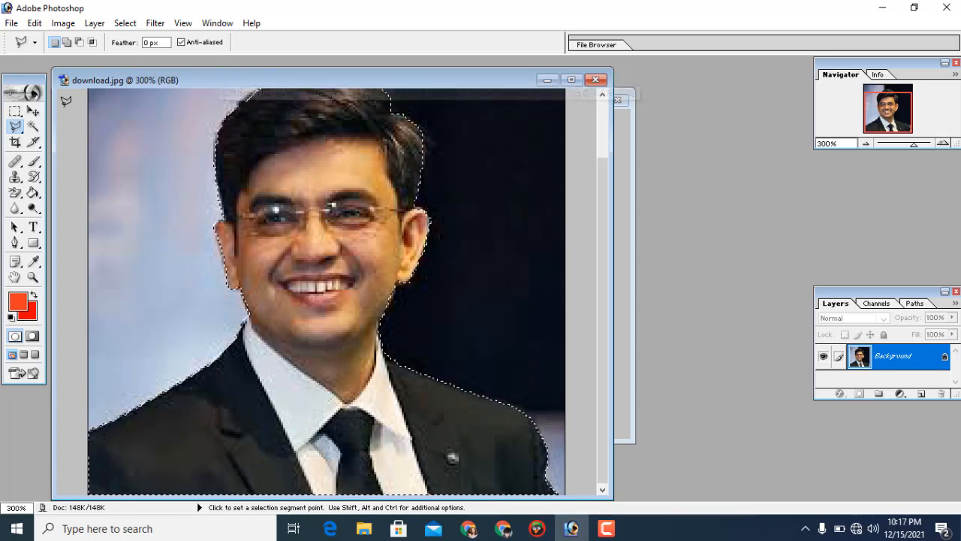
Zoom the portrait out to 200% and arrange the download.jpg and blank Untitled-1 windows side by side.
click(33, 277)
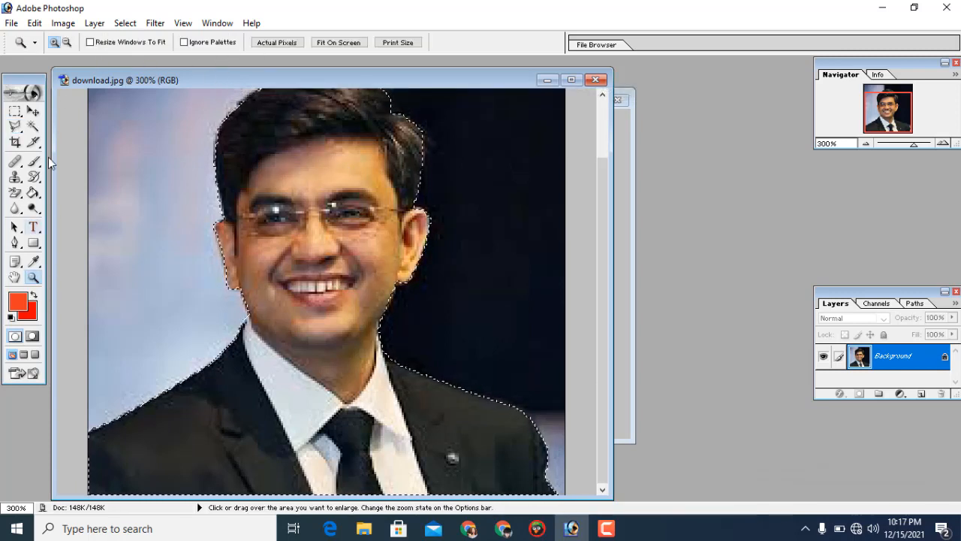
click(67, 42)
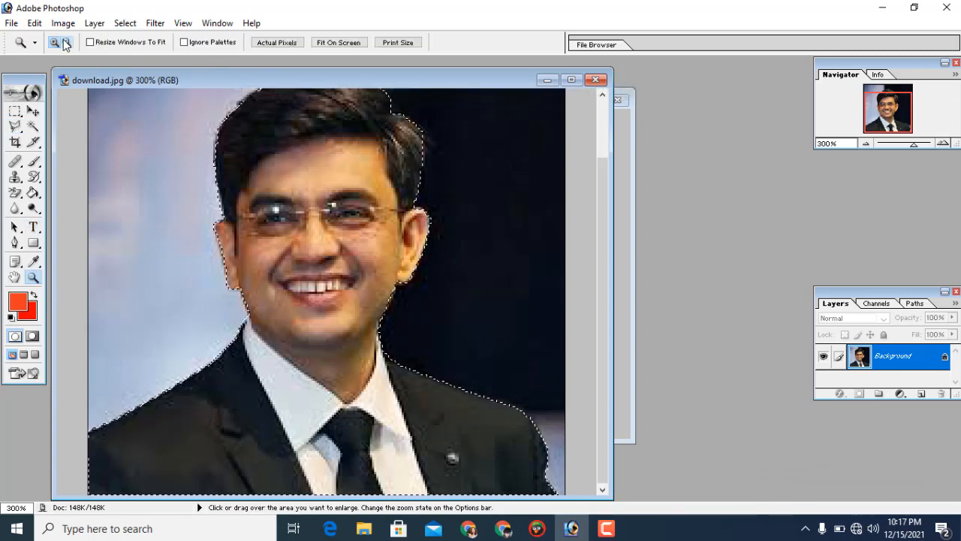
click(156, 193)
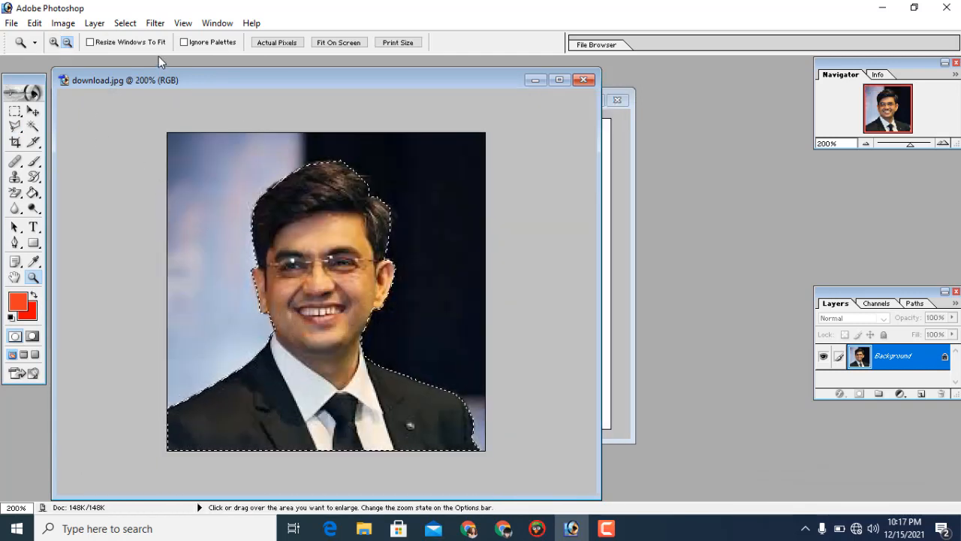
drag(181, 83, 182, 105)
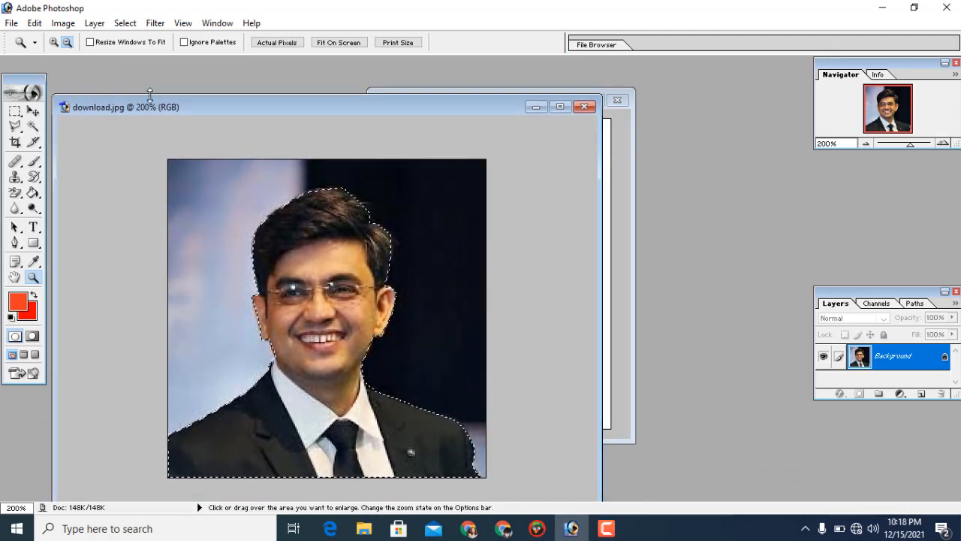
drag(191, 109, 103, 90)
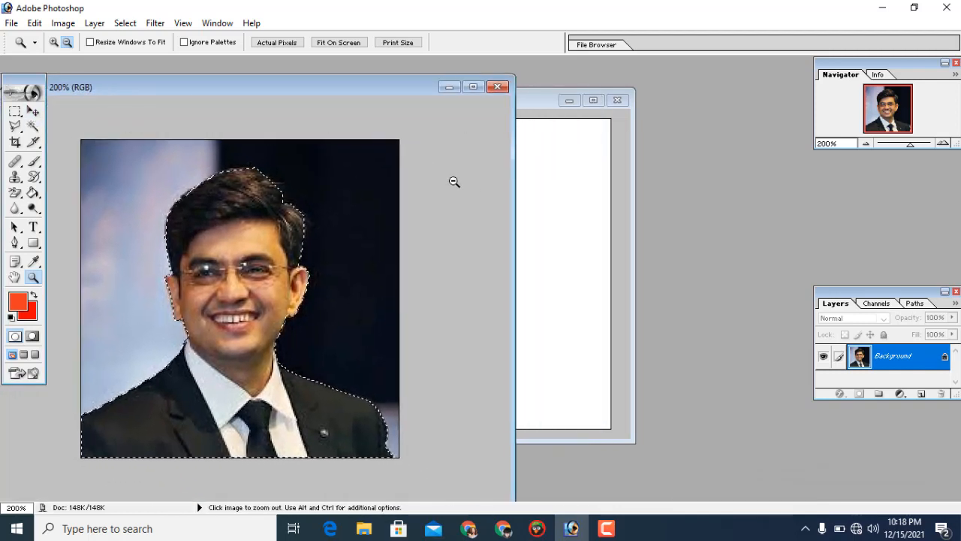
click(542, 197)
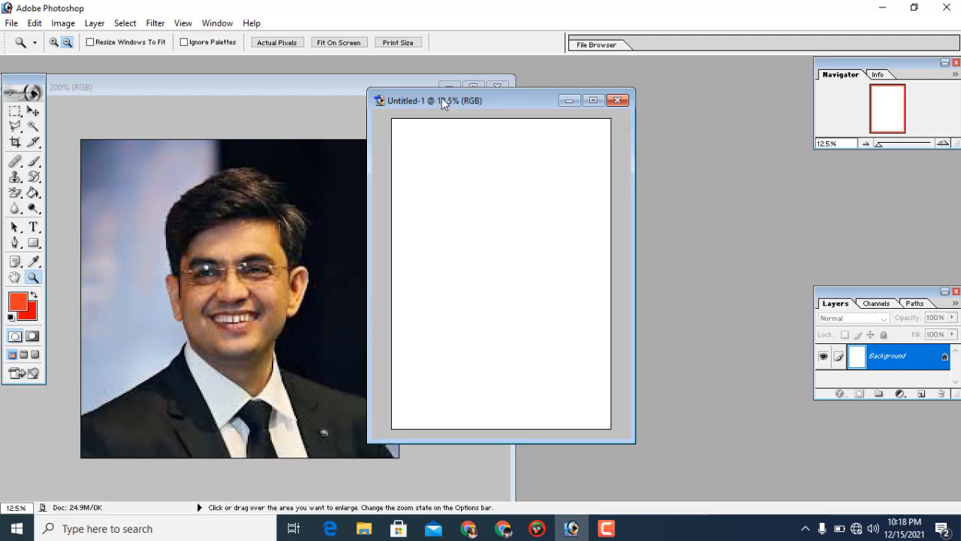
drag(442, 102, 594, 116)
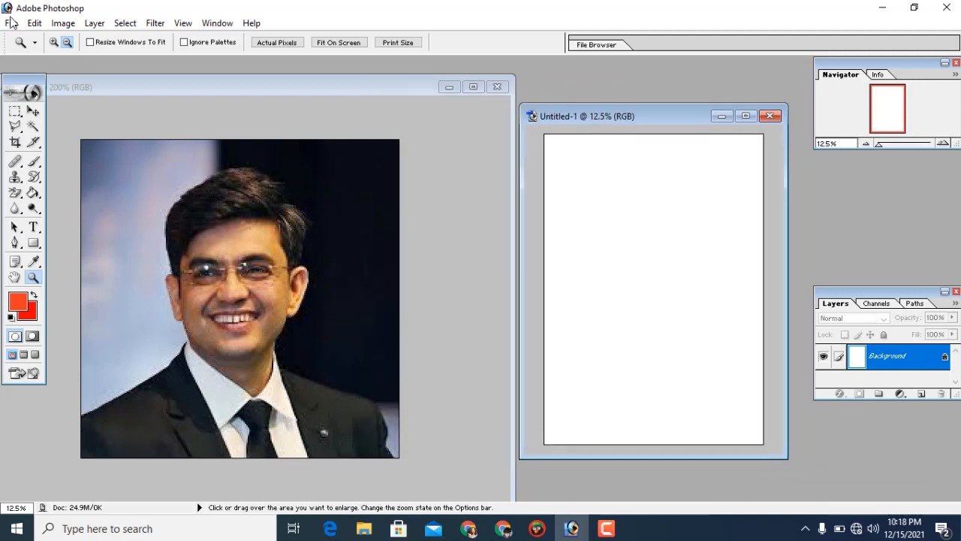
Open the tiger sketch 08e1b3bc8f8e8834fcd7fd51f45c0d2f from the pintest folder and place its window beside the portrait.
click(10, 23)
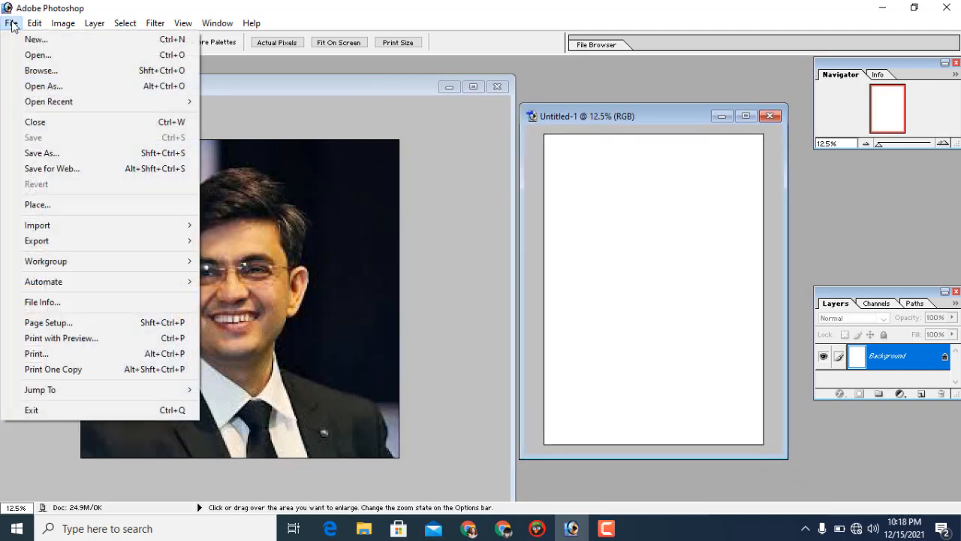
click(35, 56)
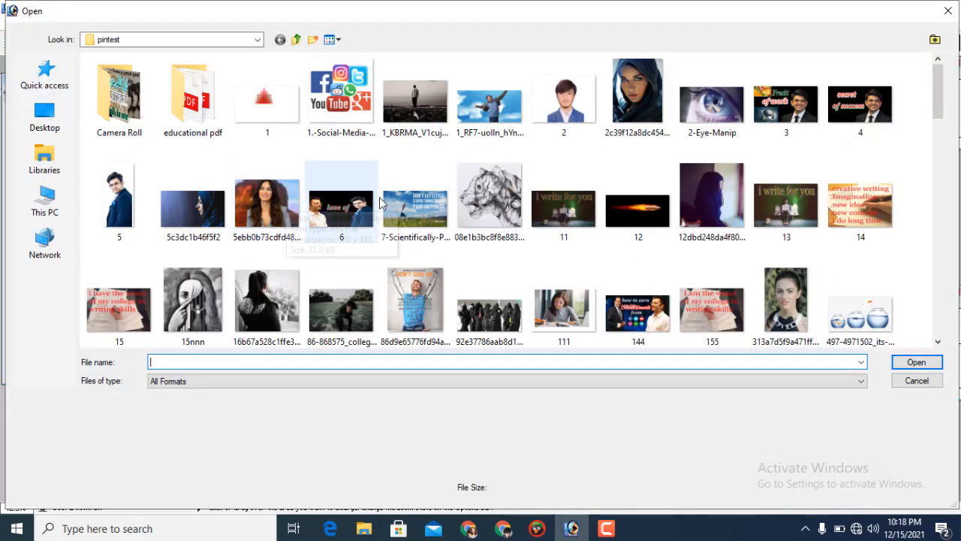
click(489, 199)
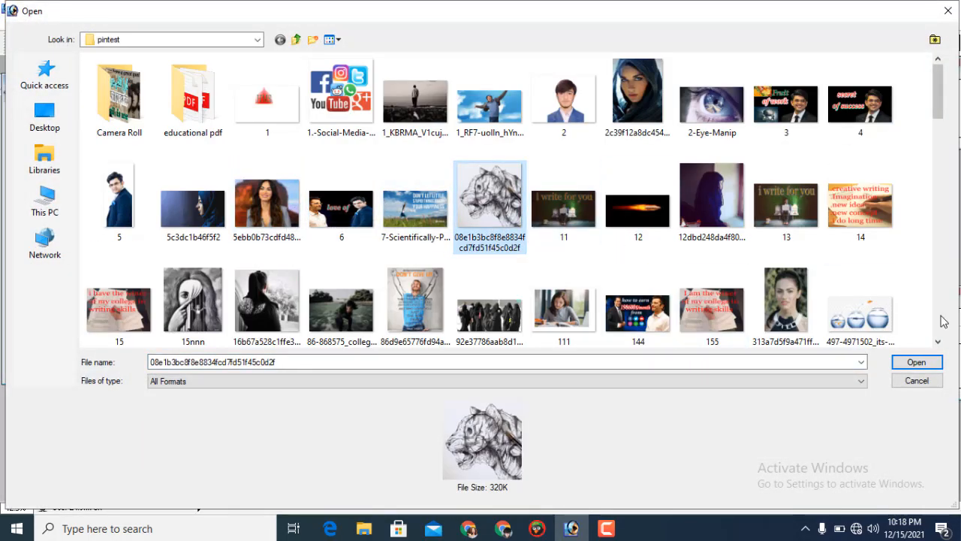
click(917, 362)
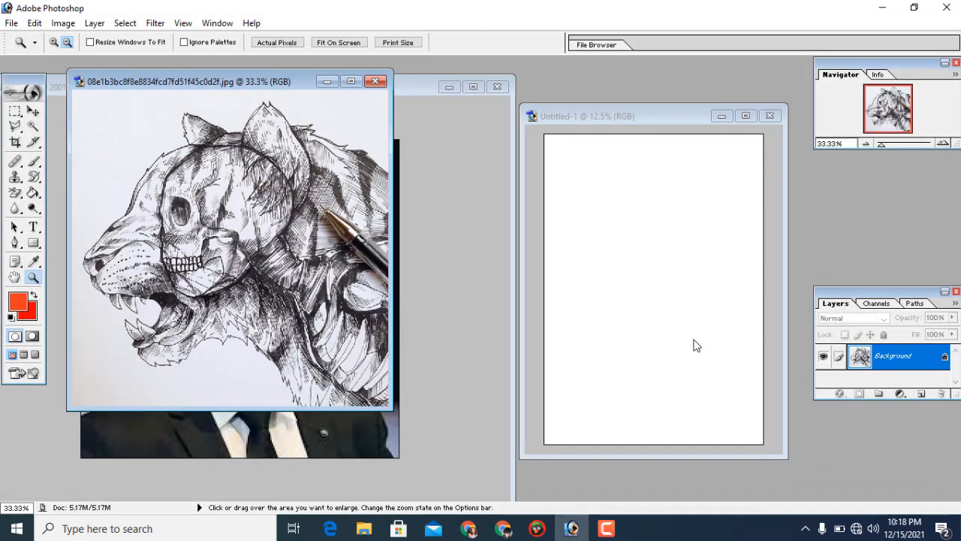
mouse_move(157, 78)
mouse_down()
mouse_move(259, 94)
mouse_move(524, 101)
mouse_up()
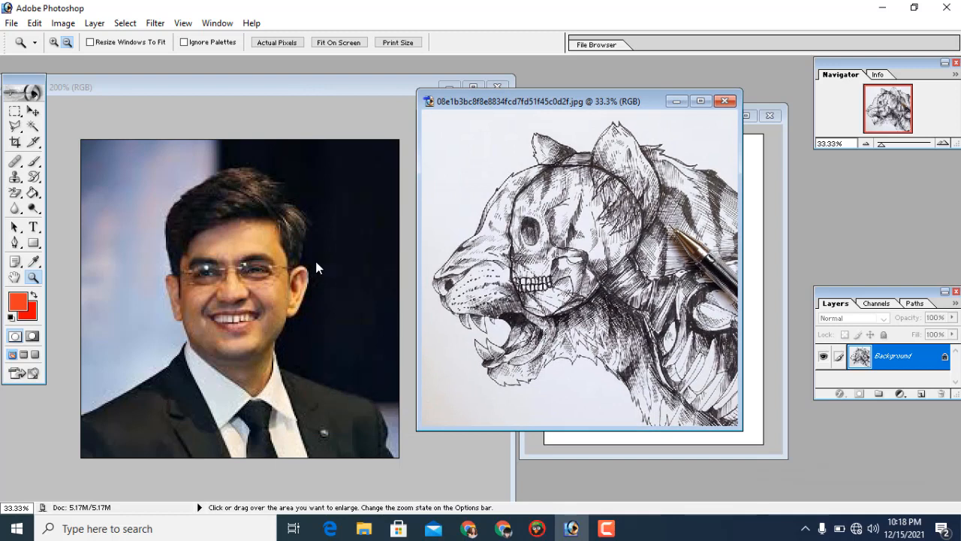
Copy the selected man from download.jpg onto the tiger sketch with the Move tool.
click(315, 268)
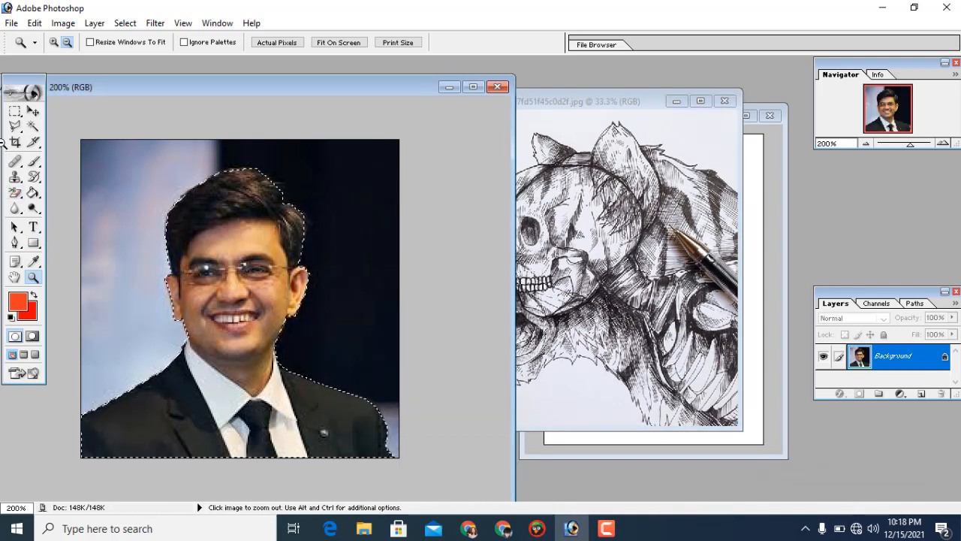
click(32, 111)
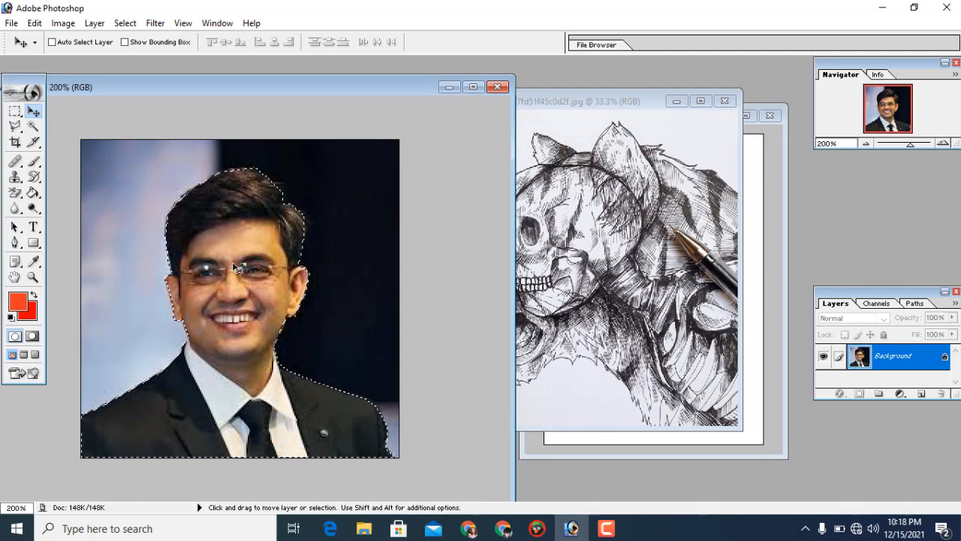
mouse_move(236, 268)
mouse_down()
mouse_move(411, 257)
mouse_move(573, 268)
mouse_move(545, 320)
mouse_move(558, 359)
mouse_move(572, 350)
mouse_up()
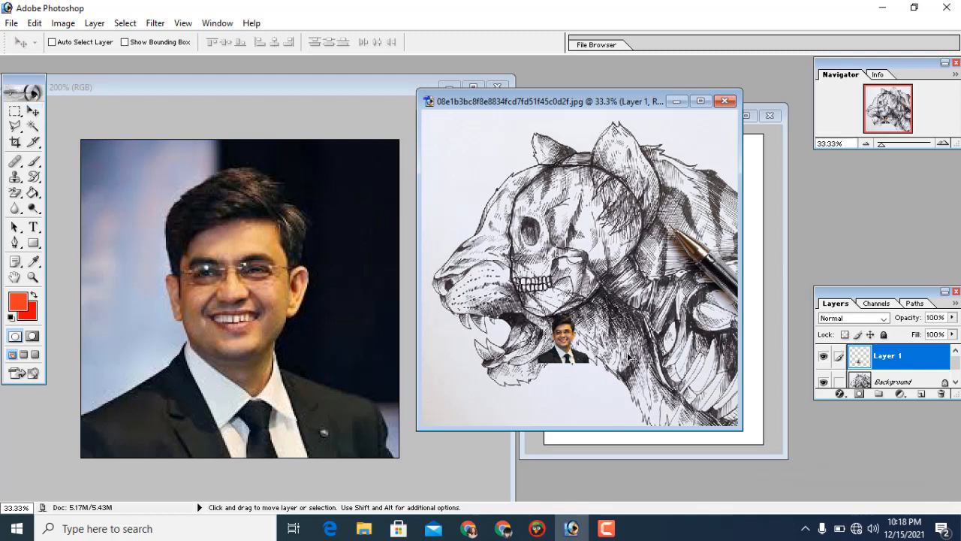
Scale the pasted man with Free Transform to about 605% width and 602% height, filling the sketch's width, and slightly enlarge the sketch window.
key(ctrl+t)
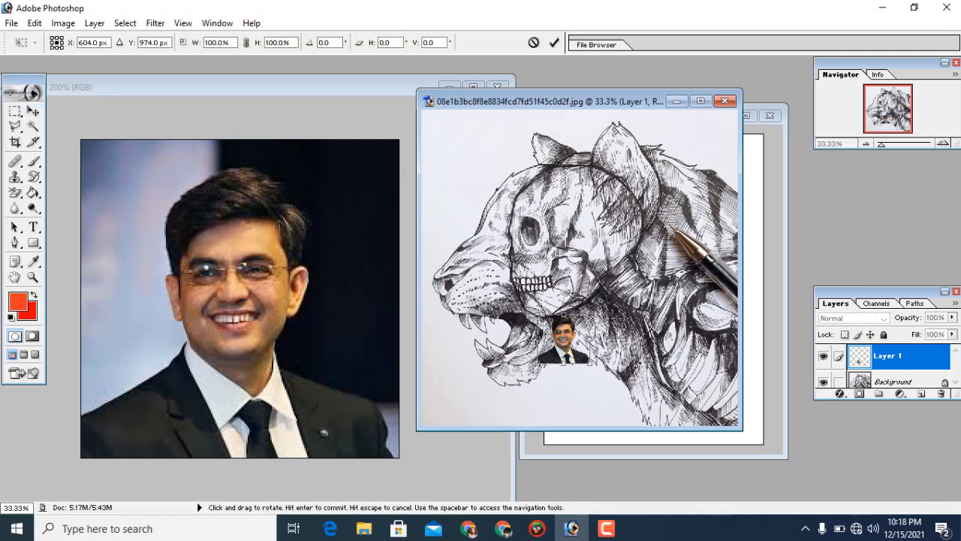
drag(534, 314, 476, 223)
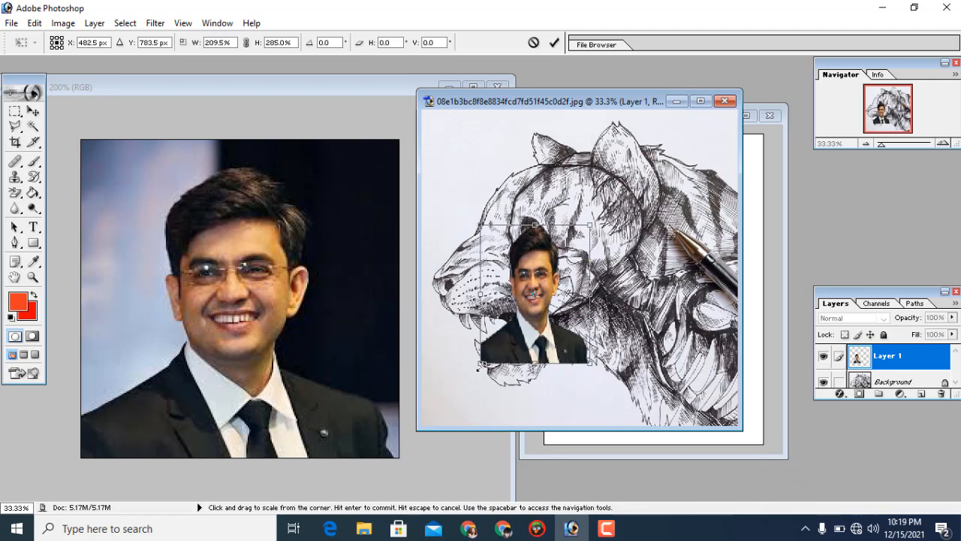
drag(478, 366, 423, 425)
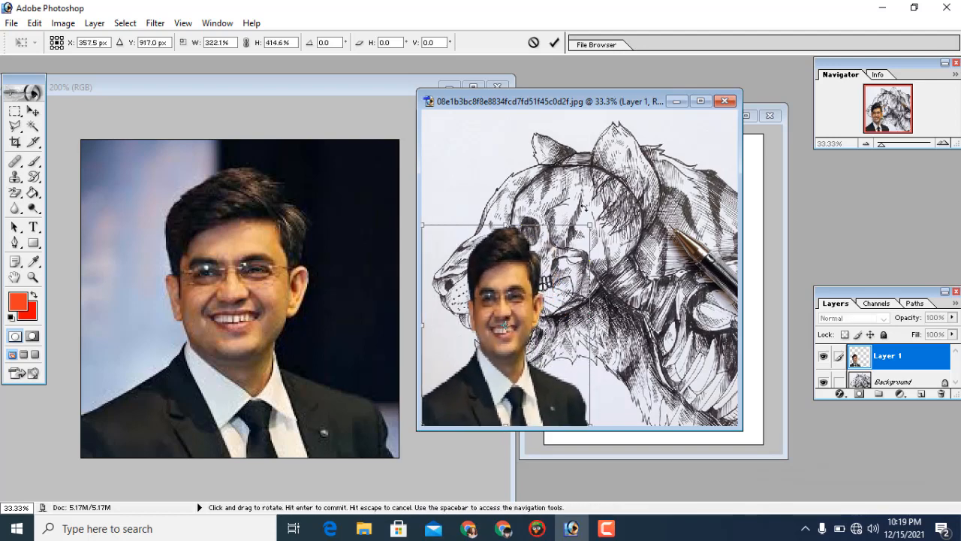
drag(589, 224, 745, 133)
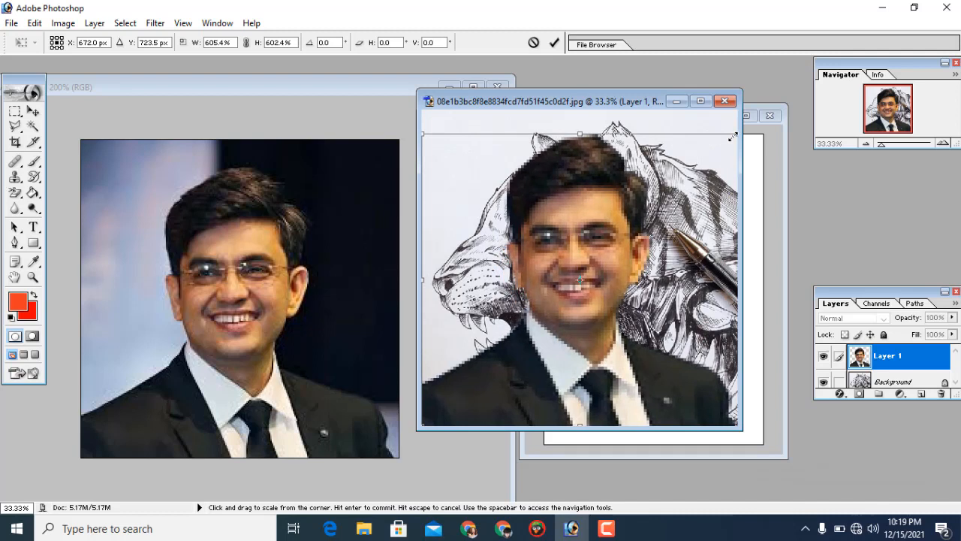
key(Return)
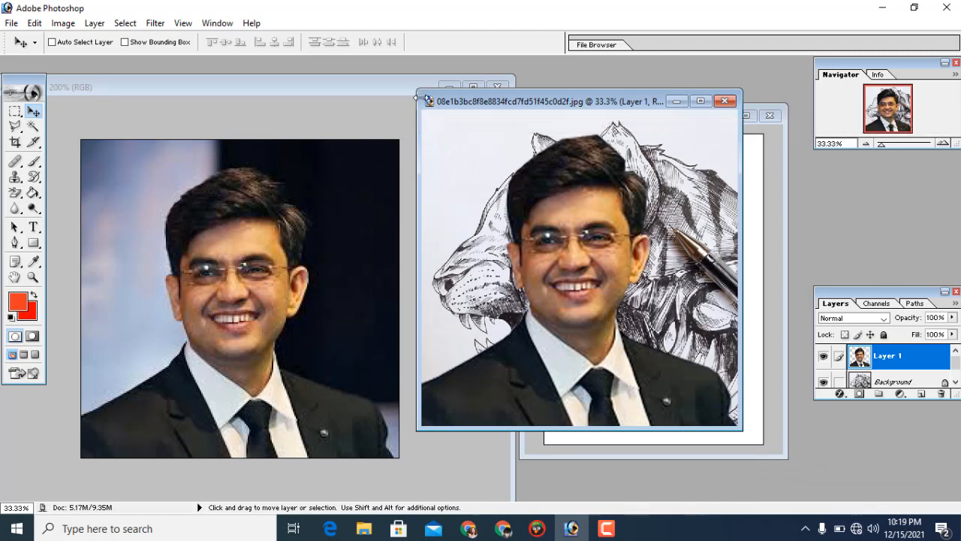
drag(416, 89, 404, 79)
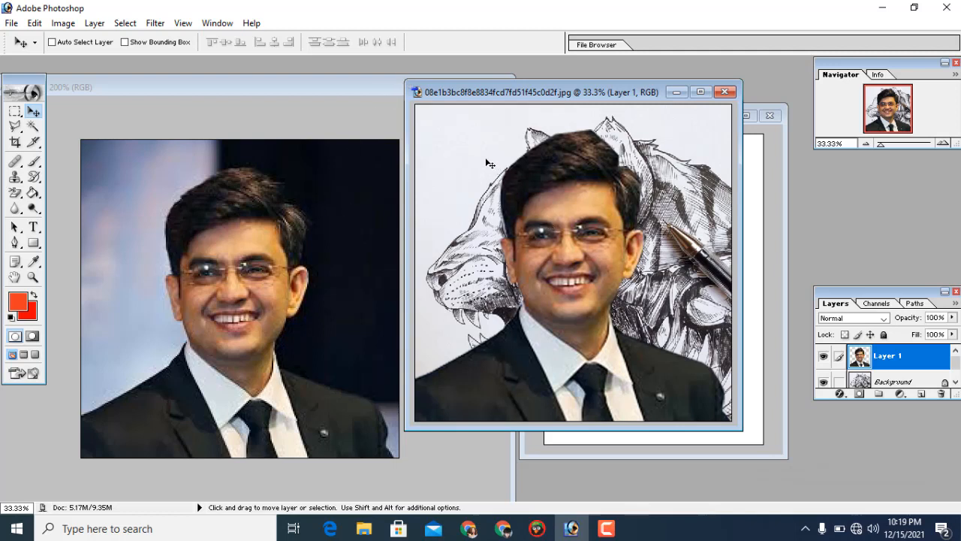
Save the composite in the pintest folder as PNG file backgound.png, replacing the existing file, with interlacing set to None.
click(11, 23)
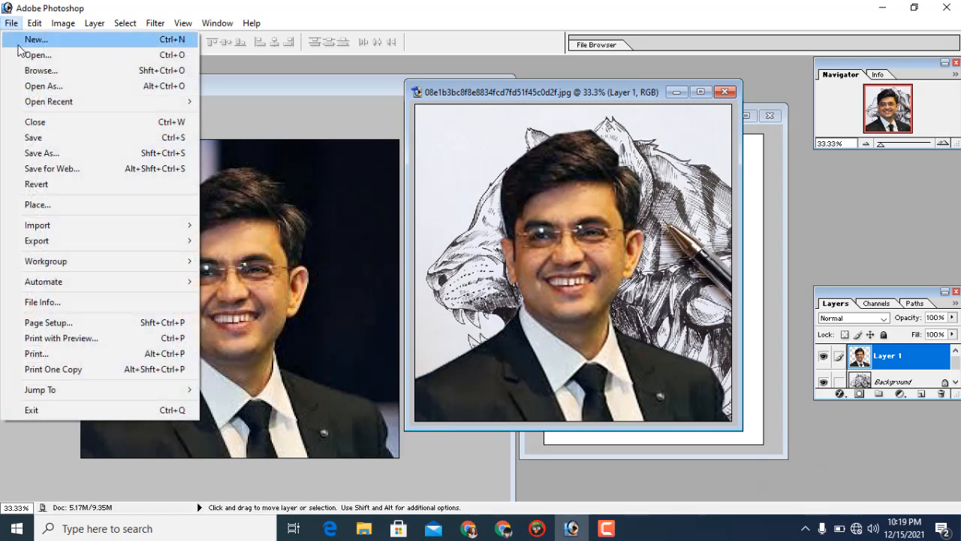
click(68, 157)
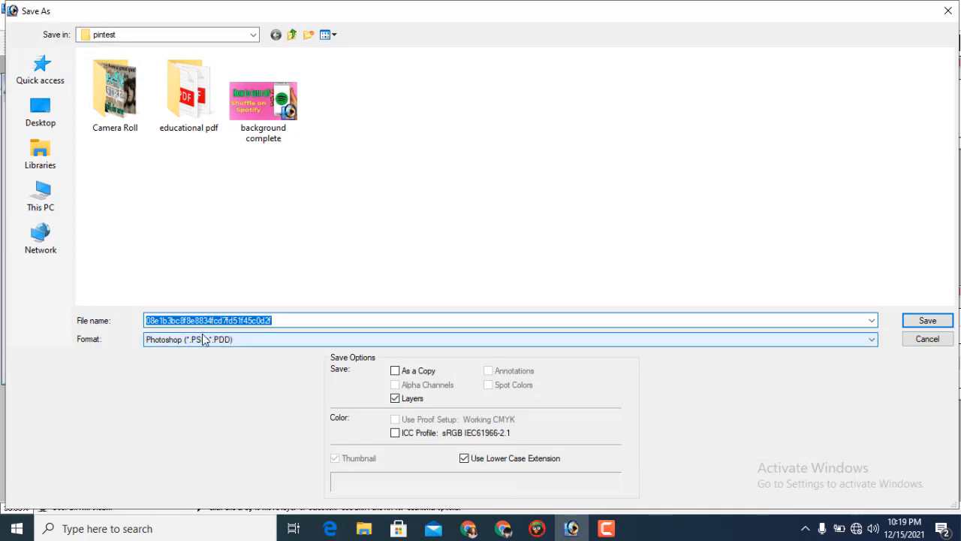
click(202, 339)
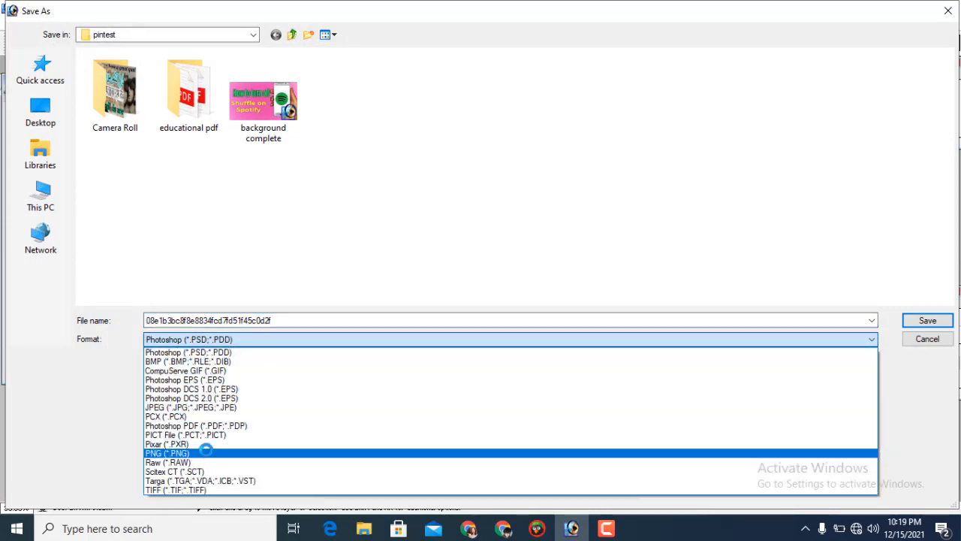
click(205, 452)
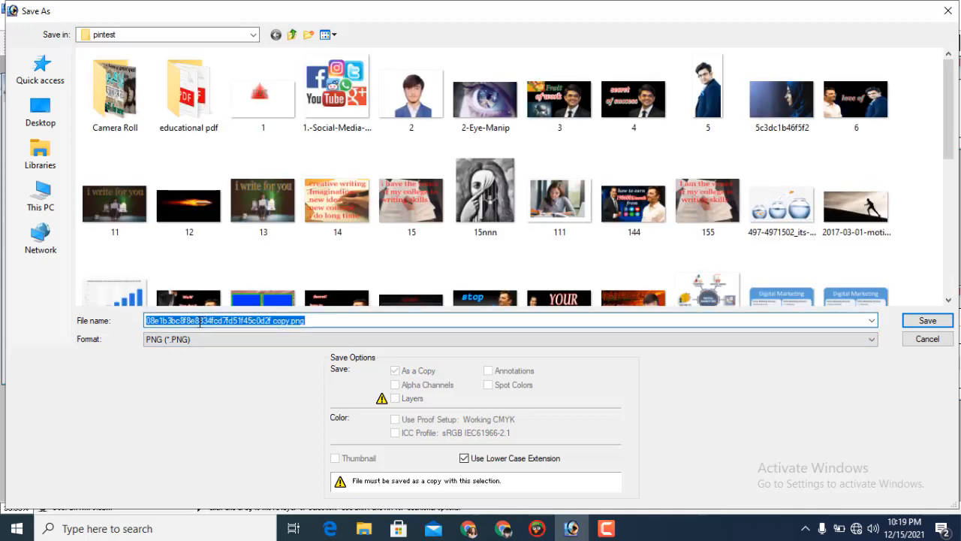
key(BackSpace)
text(bac)
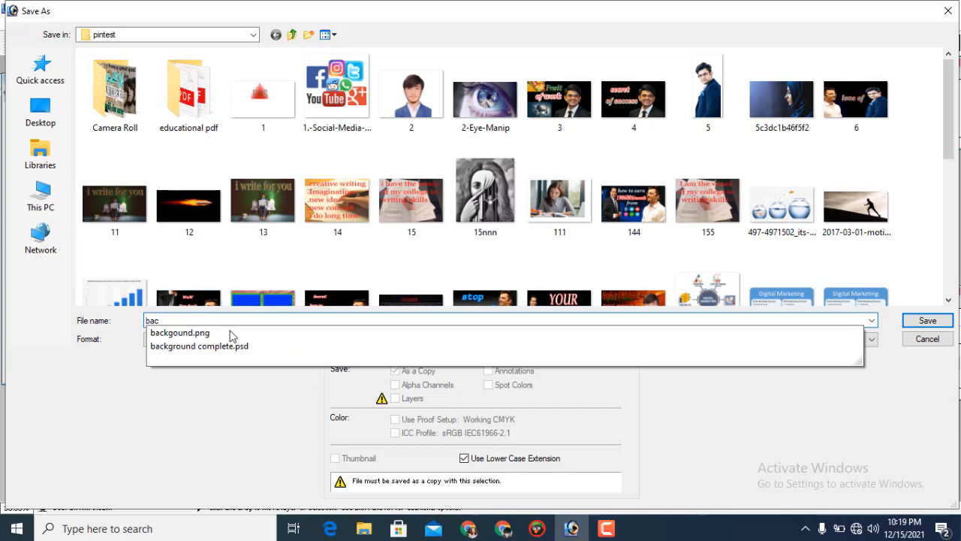
click(257, 338)
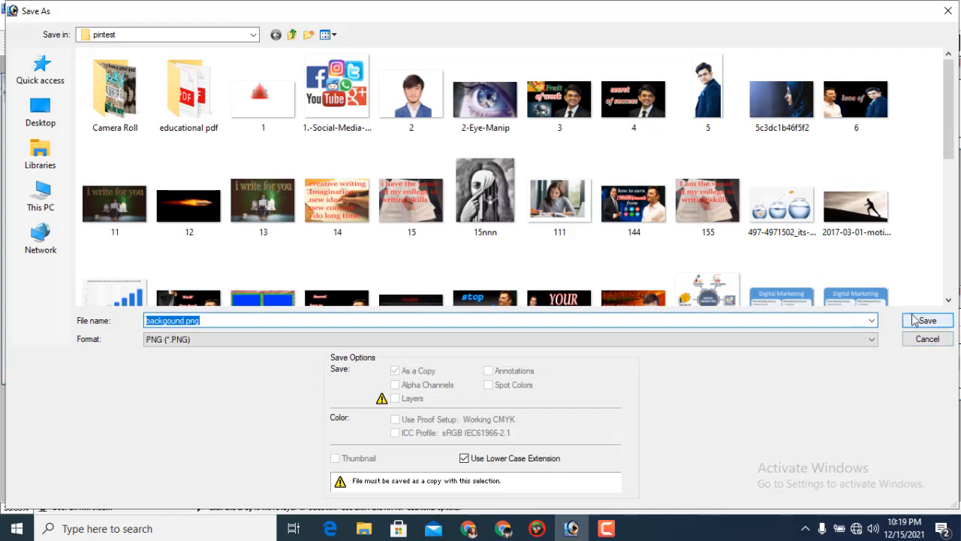
click(928, 321)
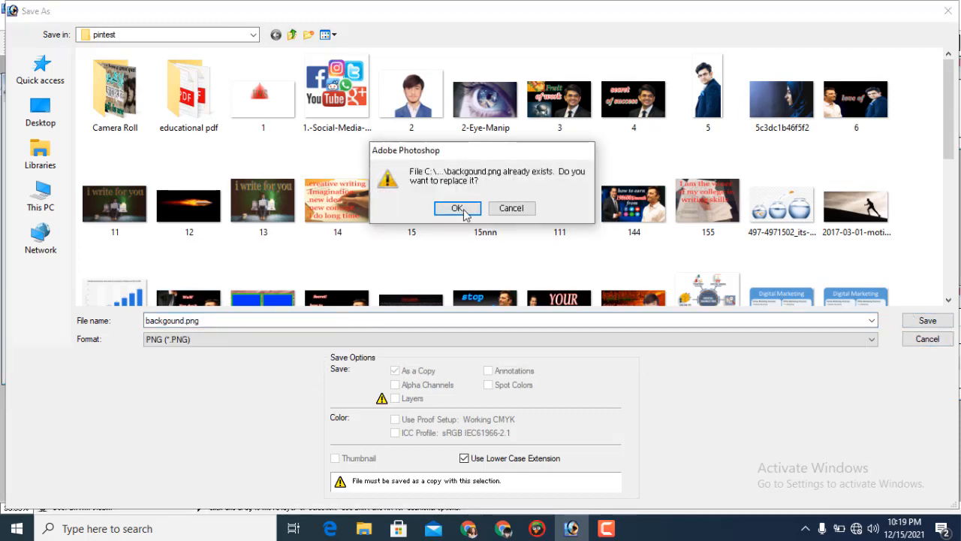
click(458, 209)
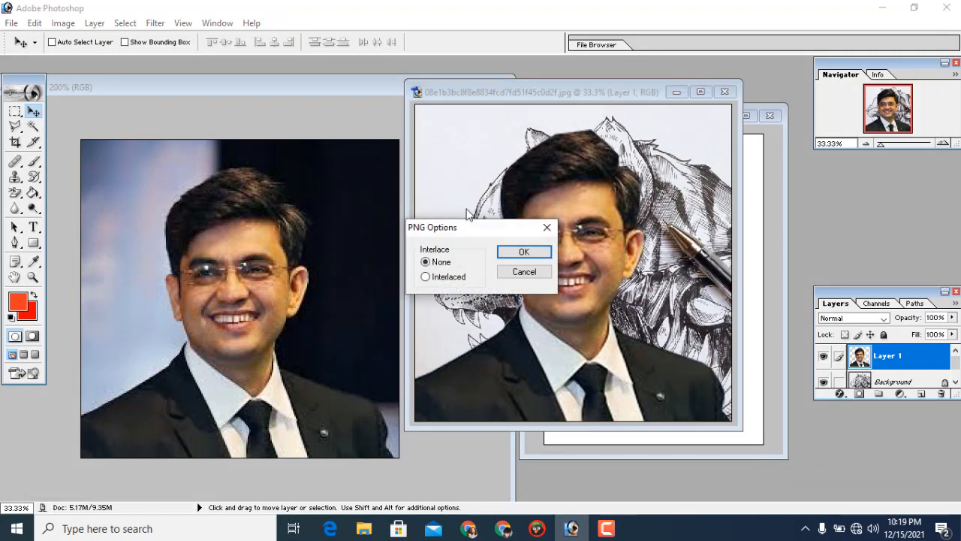
click(521, 252)
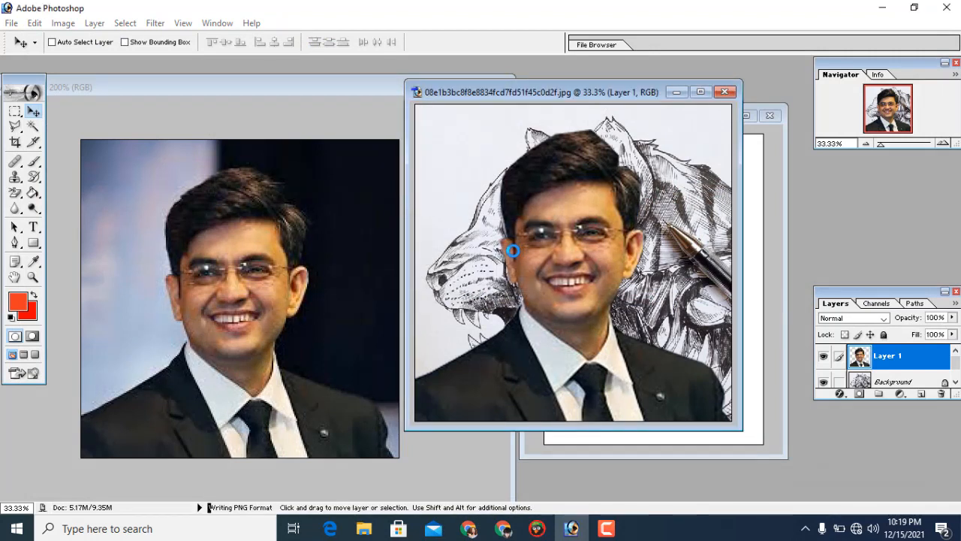